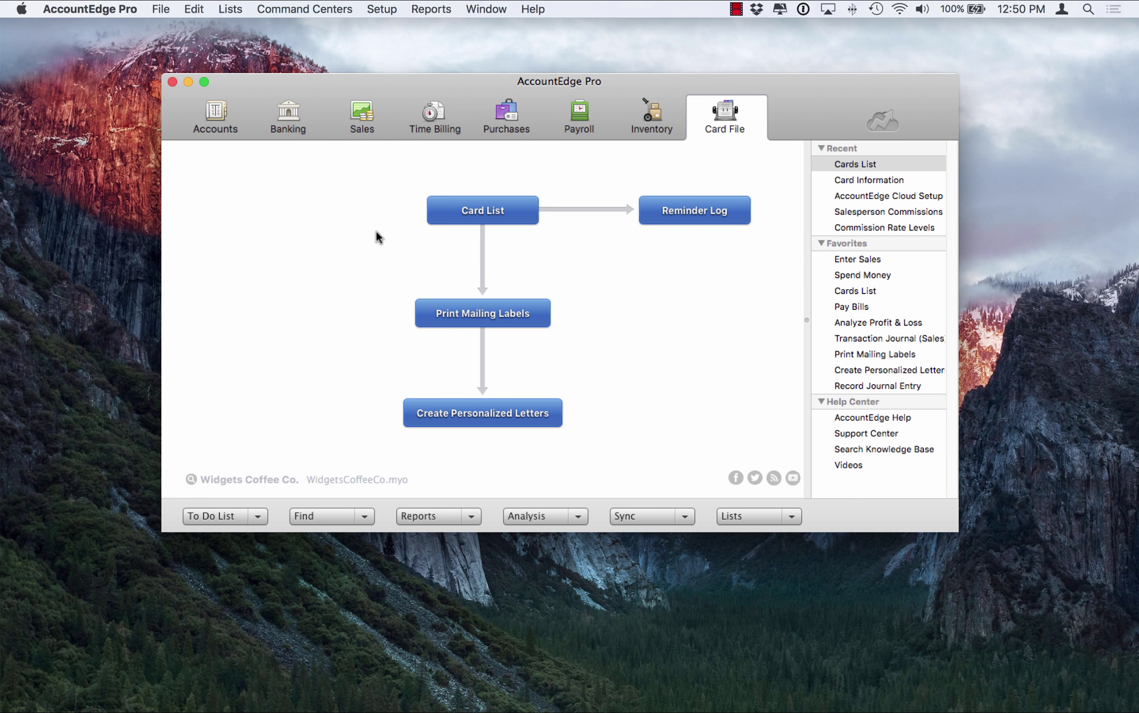
# Step: Start a Back Up of the company file from the File menu
pyautogui.click(162, 9)
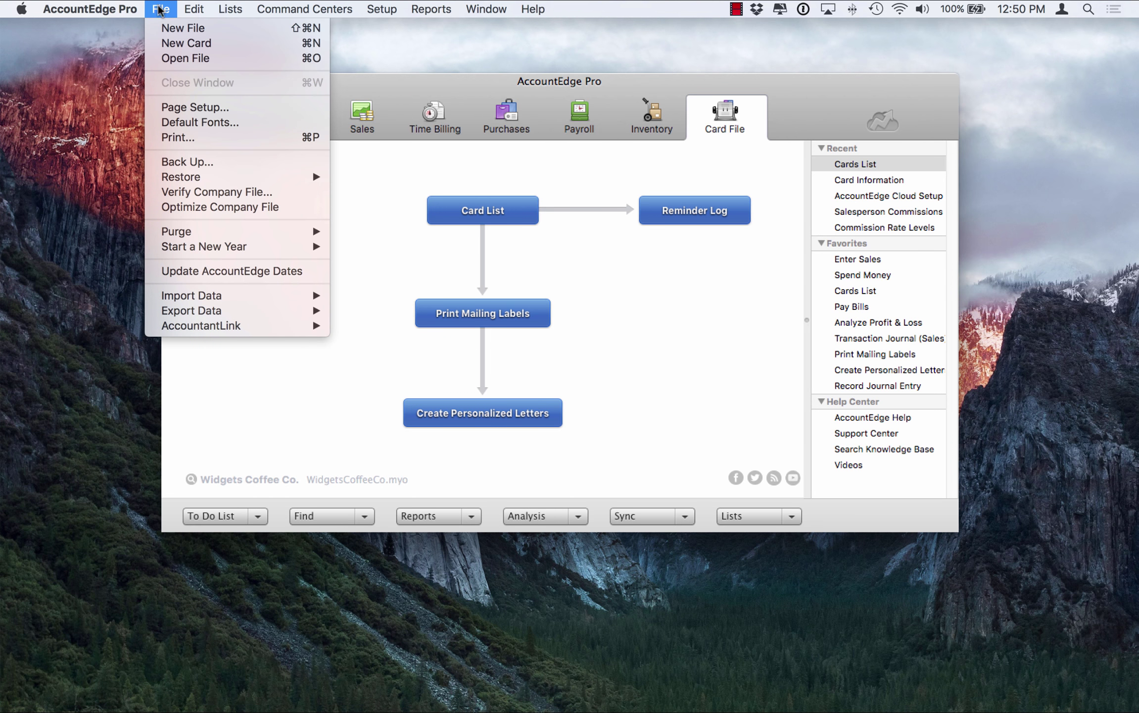
pyautogui.click(170, 162)
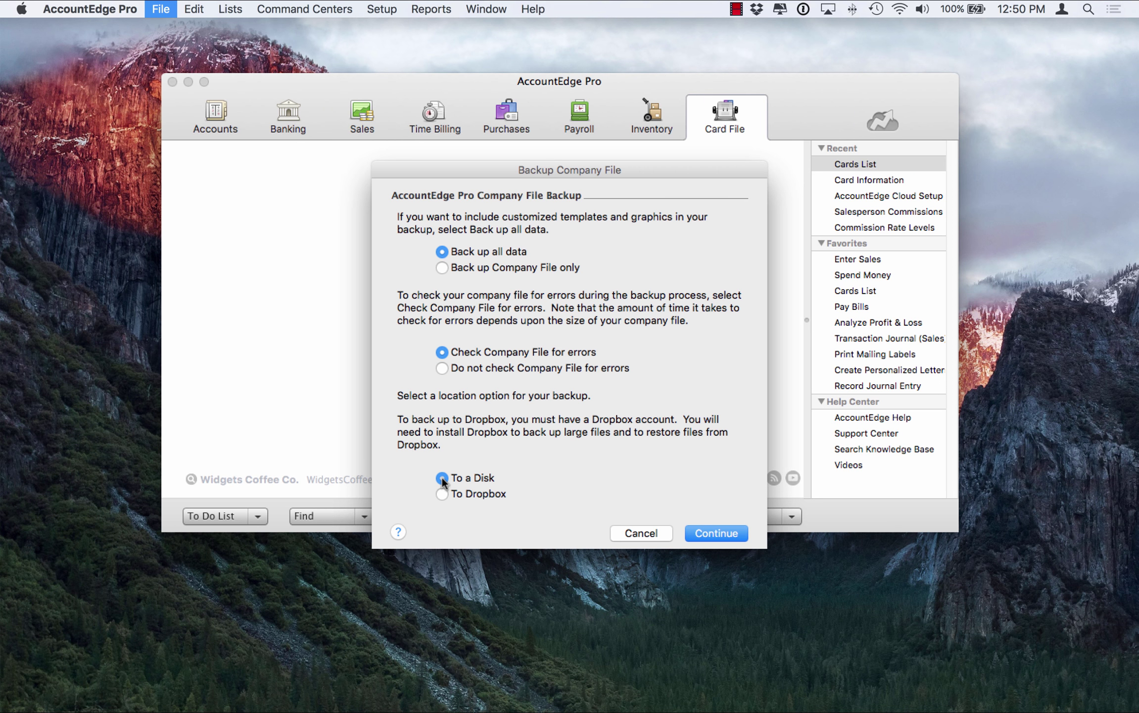
# Step: Continue the full-data disk backup with error checking and acknowledge no errors were found
pyautogui.click(712, 529)
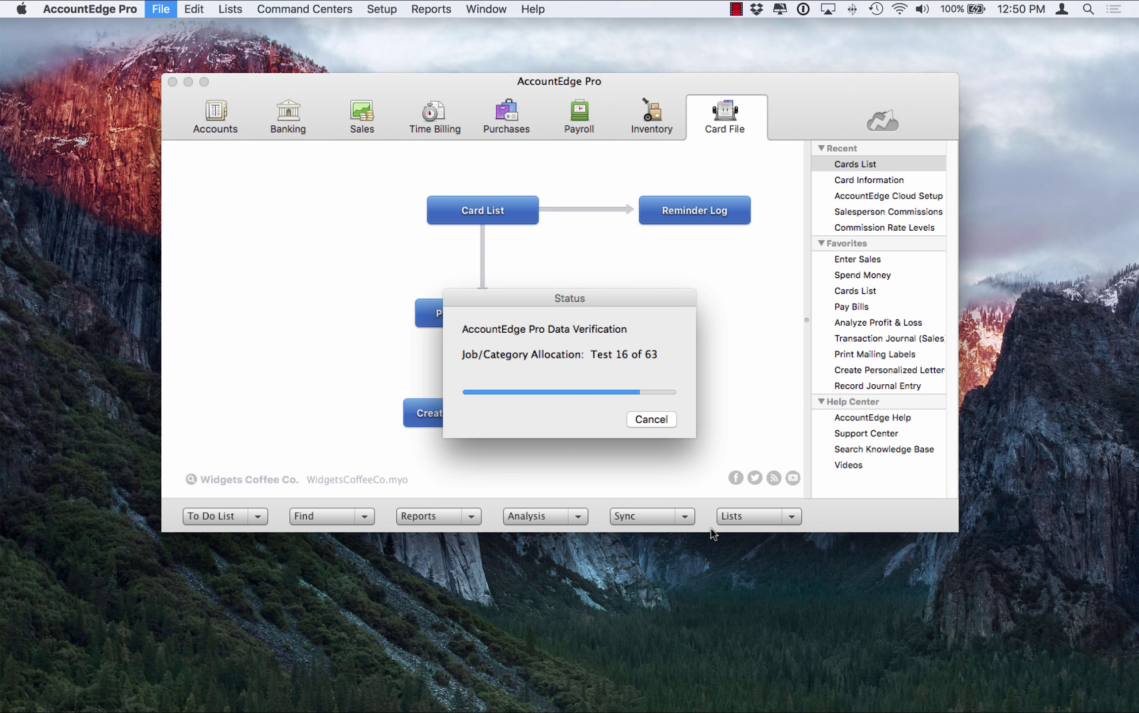
pyautogui.click(683, 258)
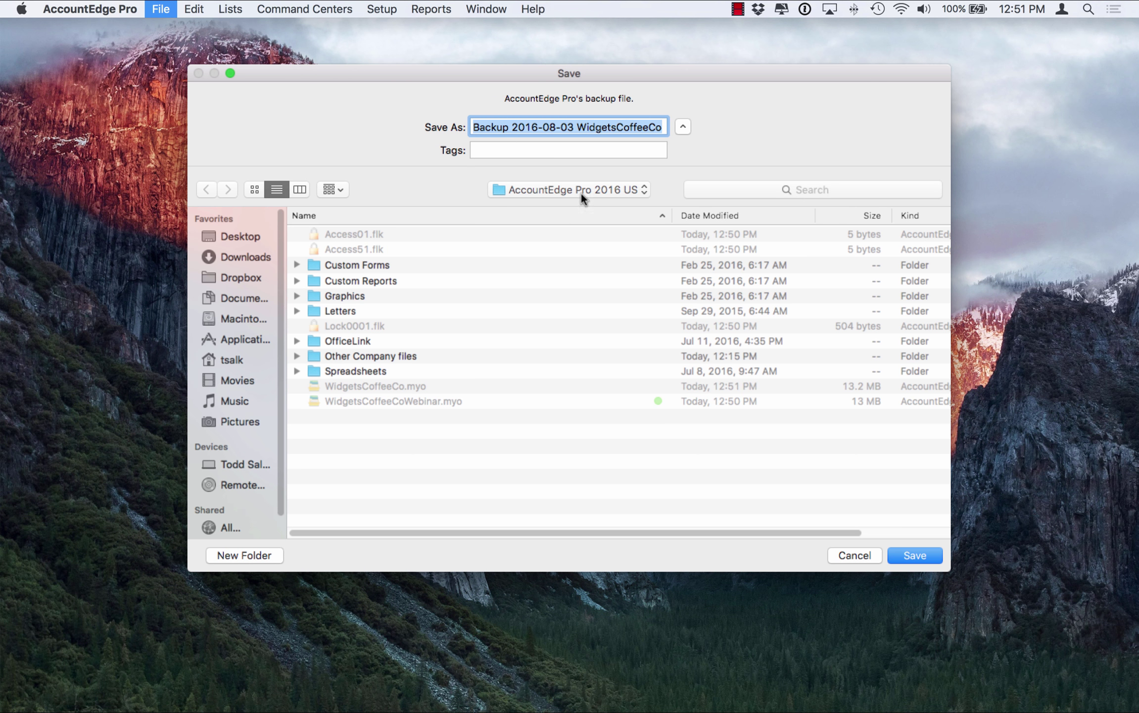
# Step: Save the backup zip into a new folder named 'backups on hard drive'
pyautogui.click(250, 551)
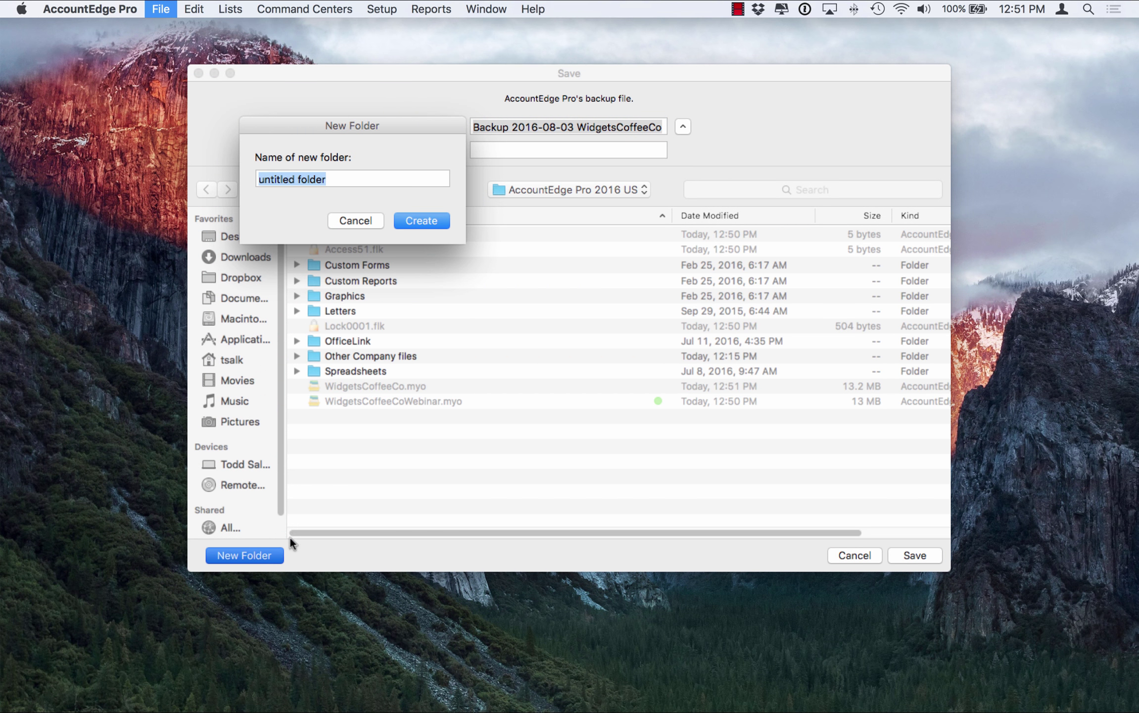
pyautogui.write('backups')
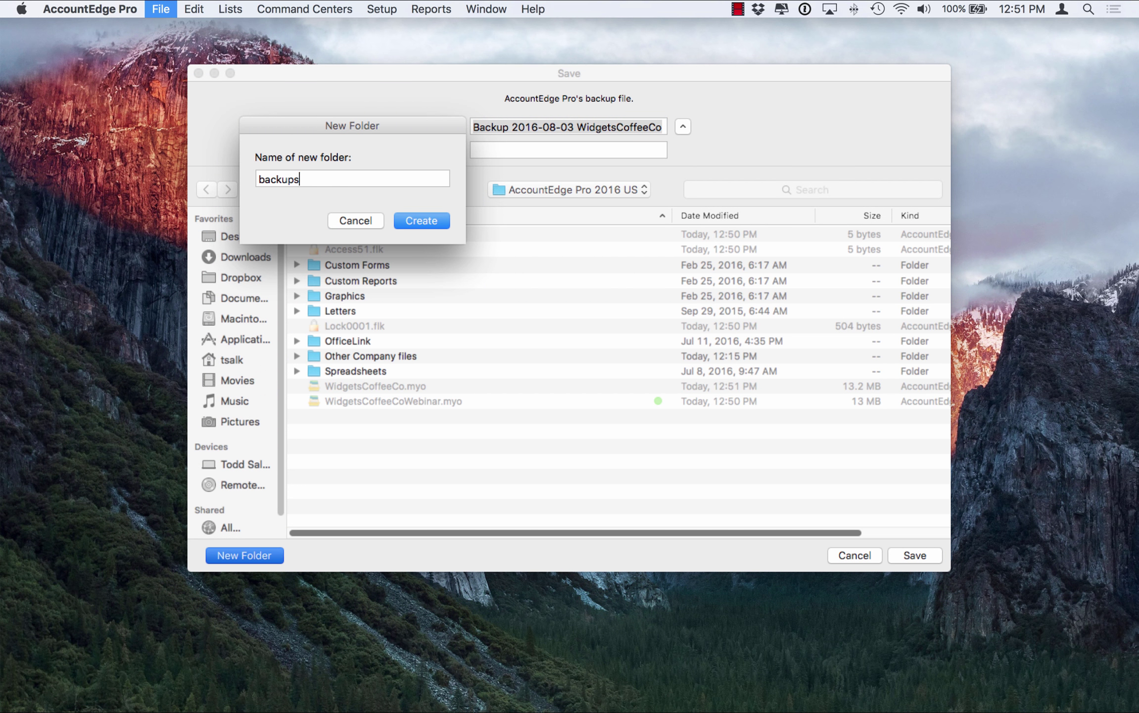
pyautogui.write(' on hard drive')
pyautogui.click(413, 218)
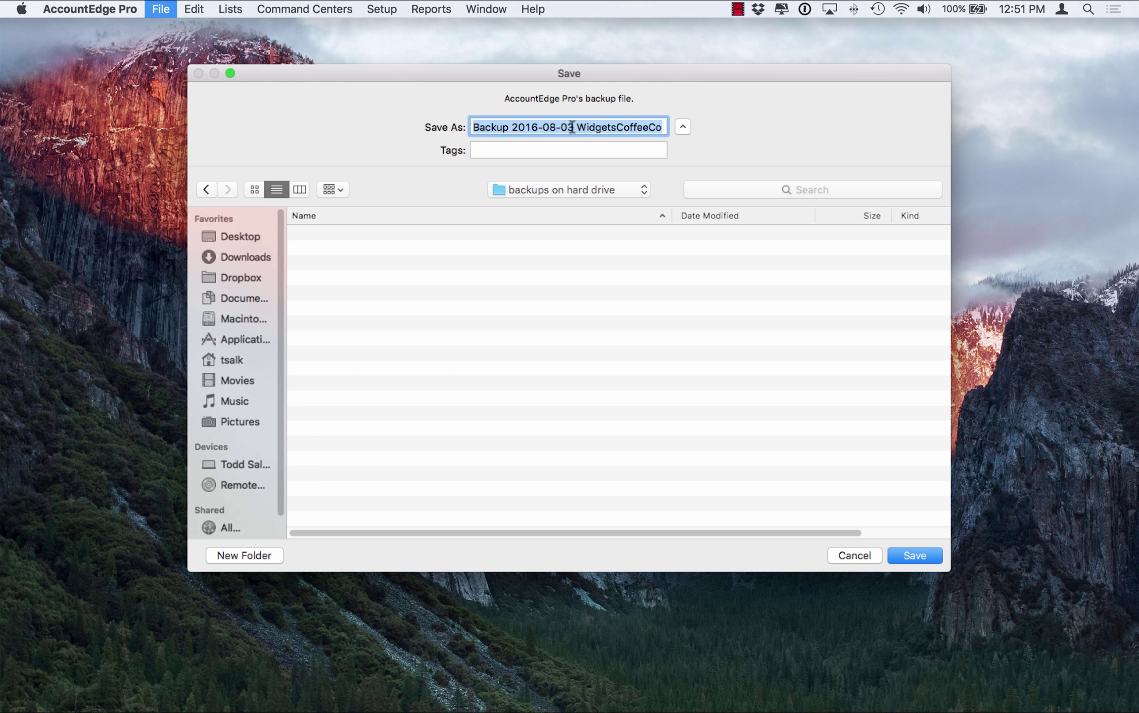
pyautogui.moveTo(574, 127); pyautogui.dragTo(512, 127)
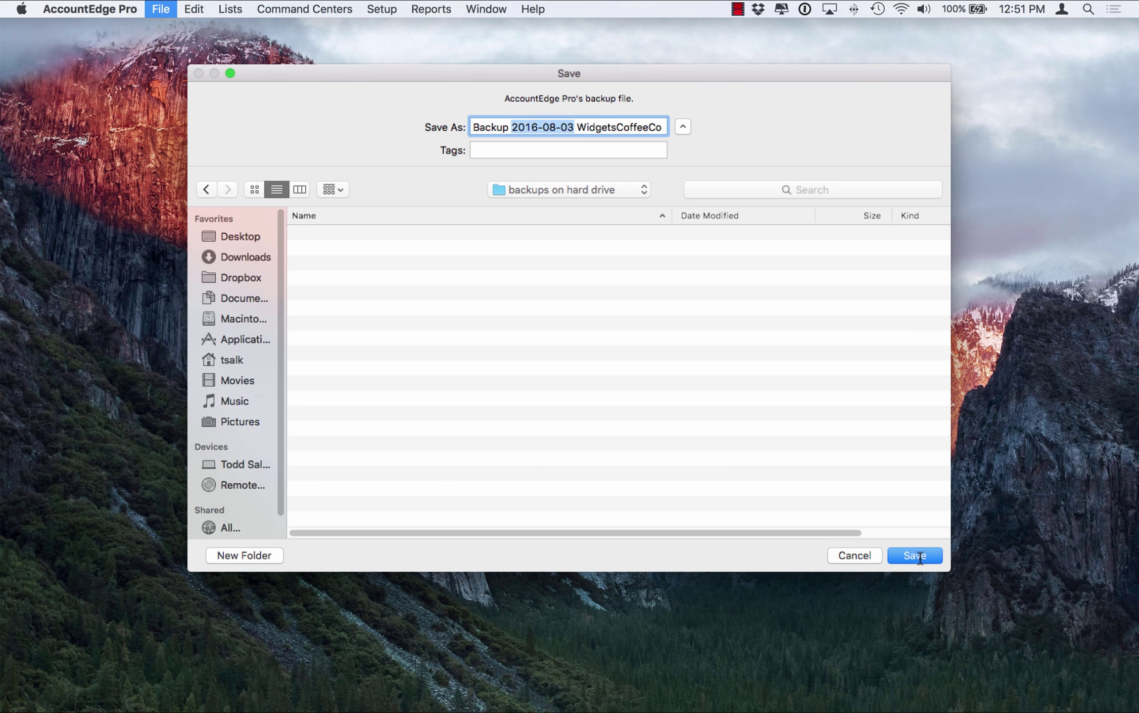
pyautogui.click(917, 554)
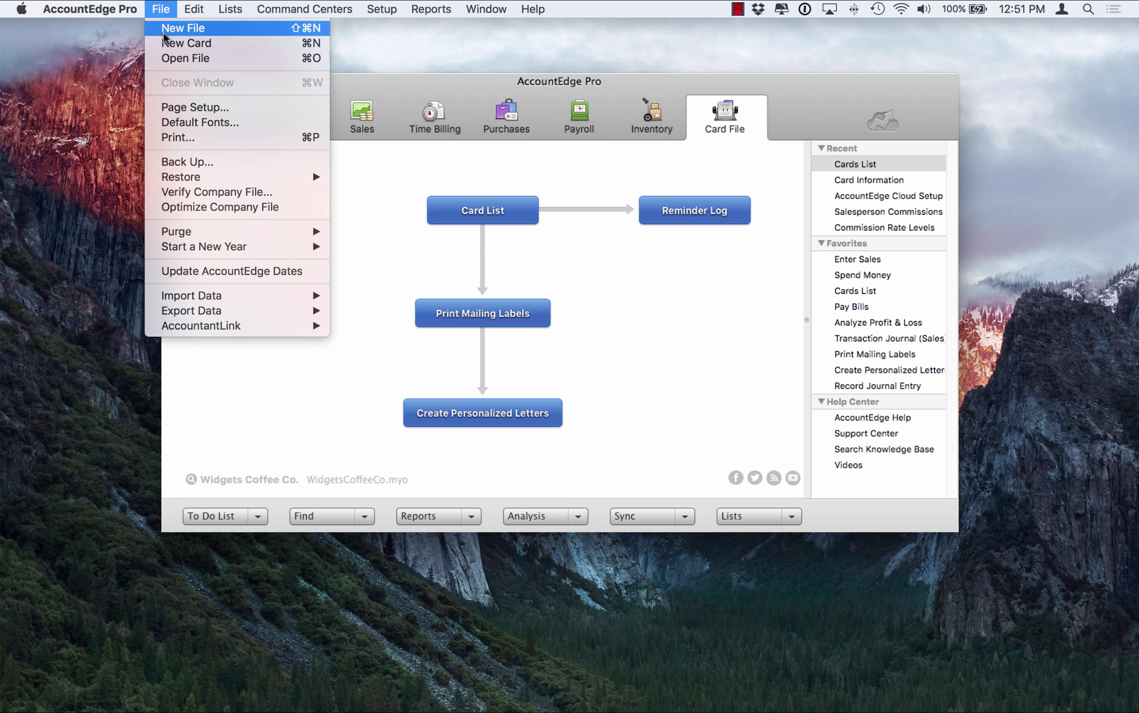
# Step: Restore the WidgetsCoffeeCo backup zip from disk into 'backups on hard drive' and open the restored file
pyautogui.moveTo(181, 178)
pyautogui.click(384, 180)
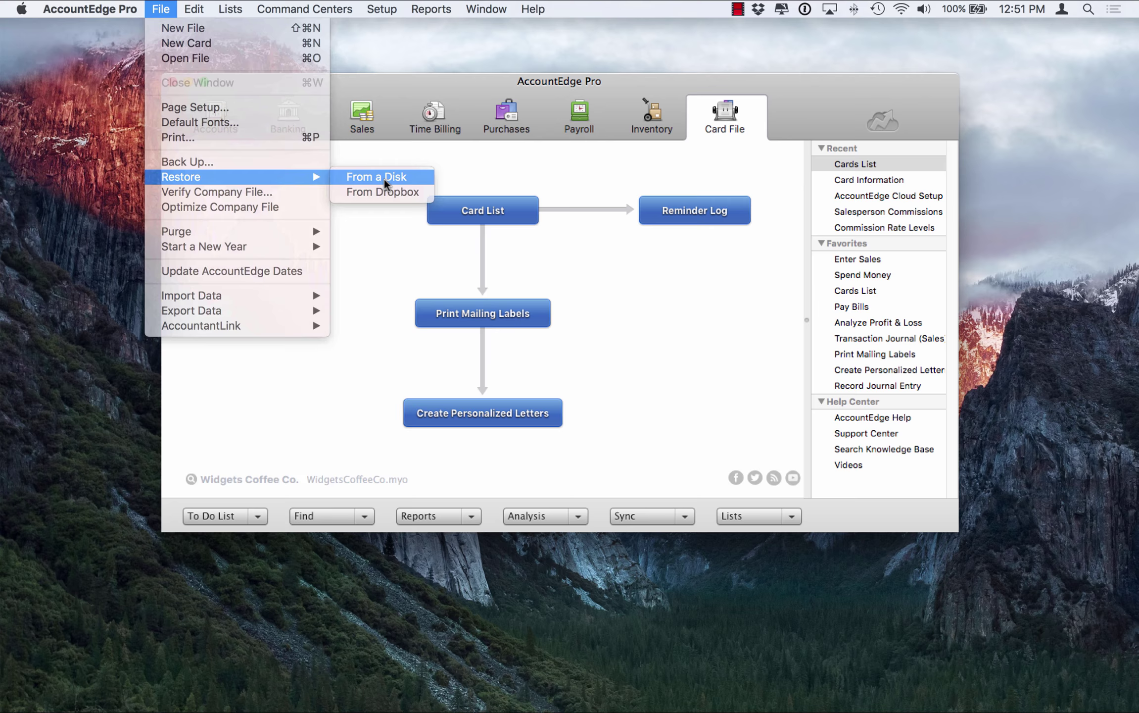
pyautogui.click(429, 163)
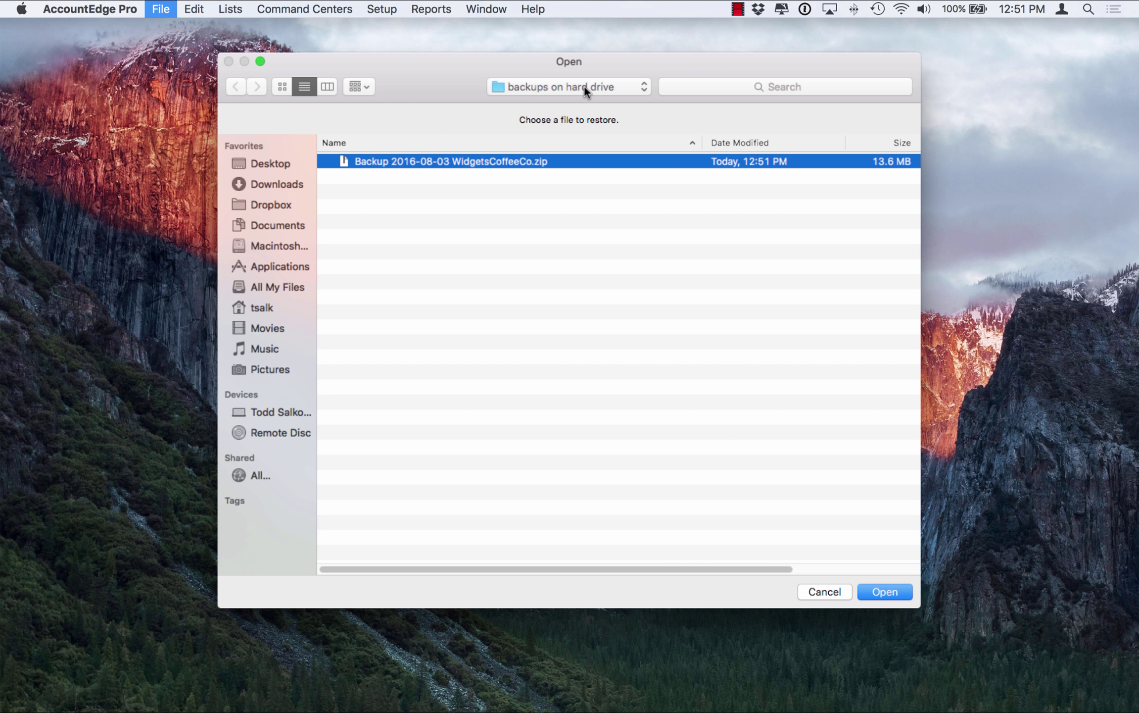
pyautogui.click(885, 589)
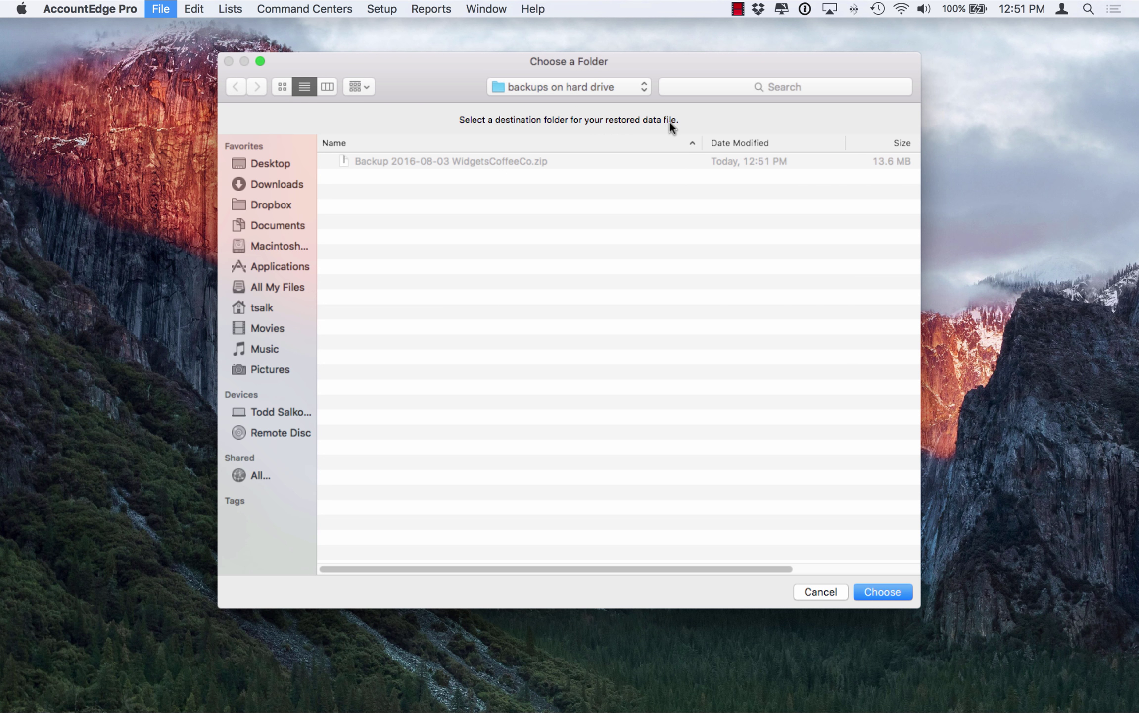
pyautogui.click(876, 593)
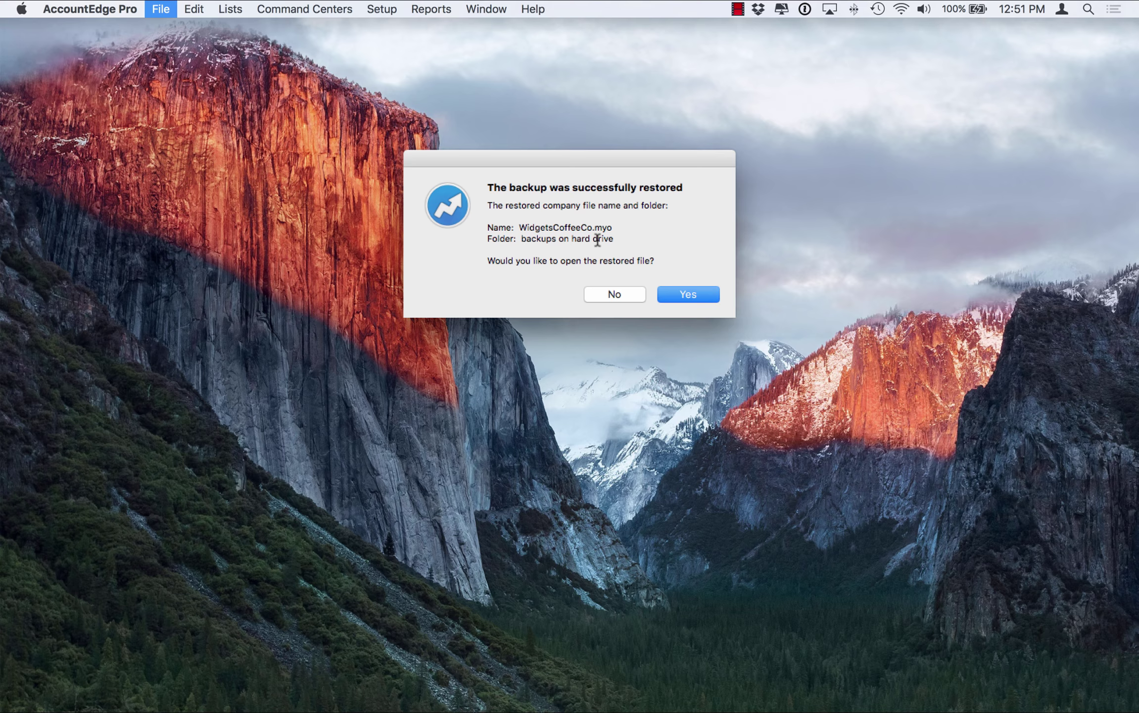
pyautogui.click(681, 290)
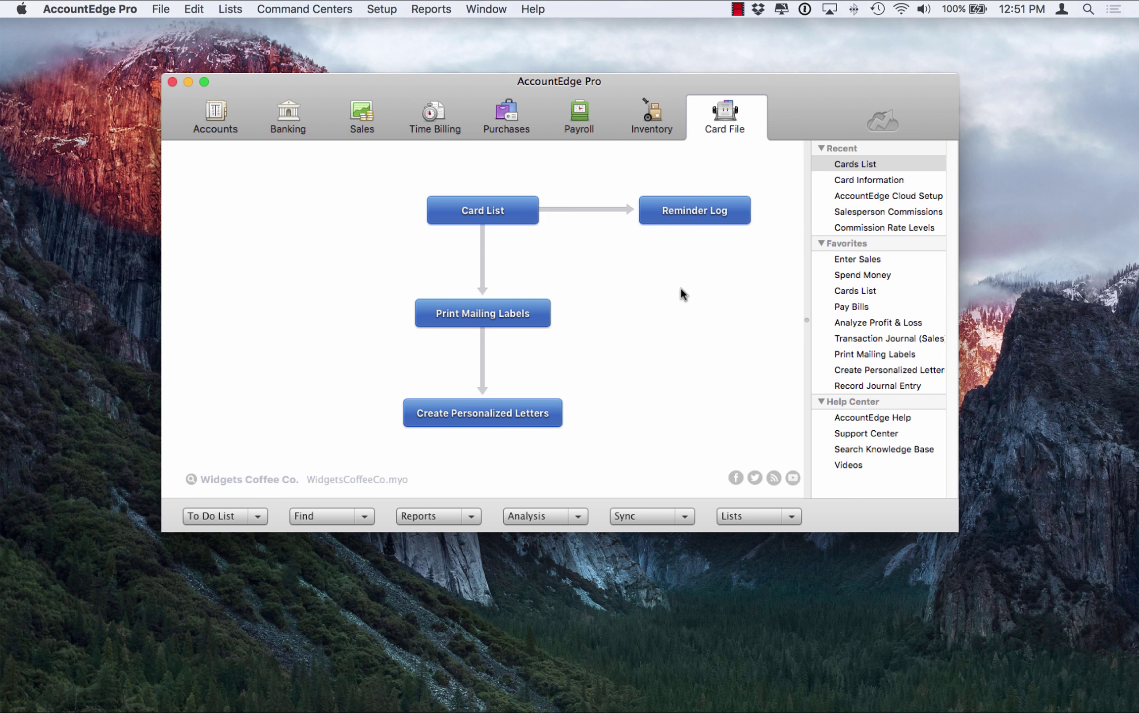
# Step: Show the company file overview from Company Data Auditor and reveal its folder in Finder
pyautogui.click(207, 112)
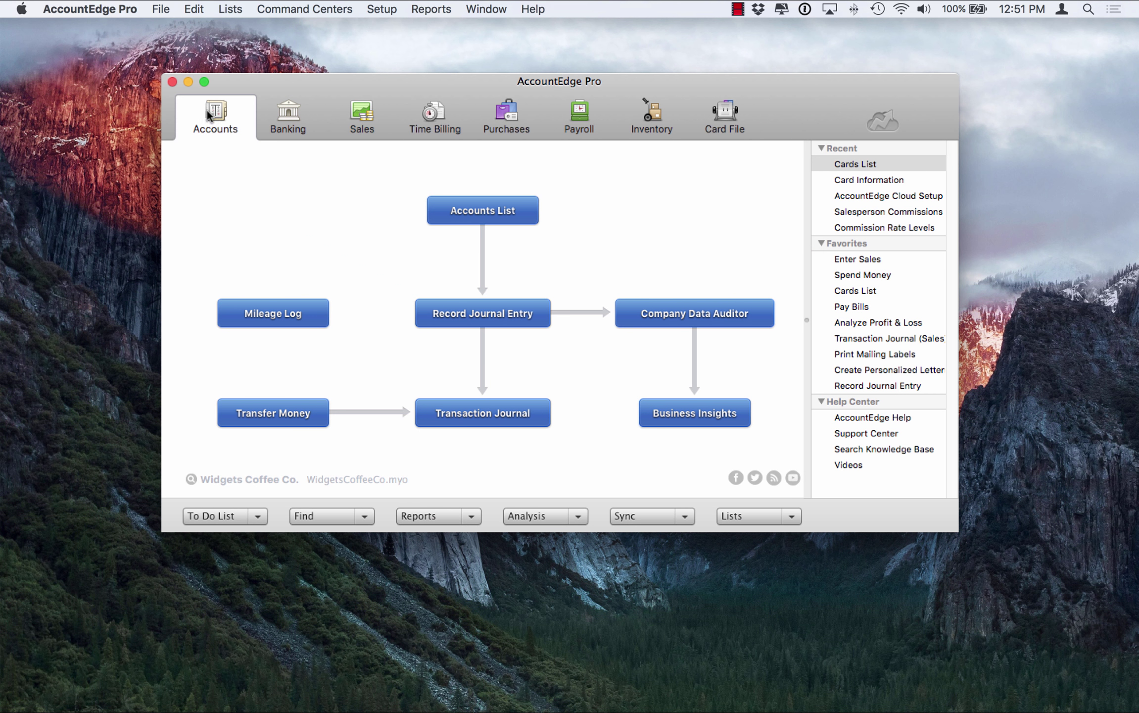
pyautogui.click(624, 312)
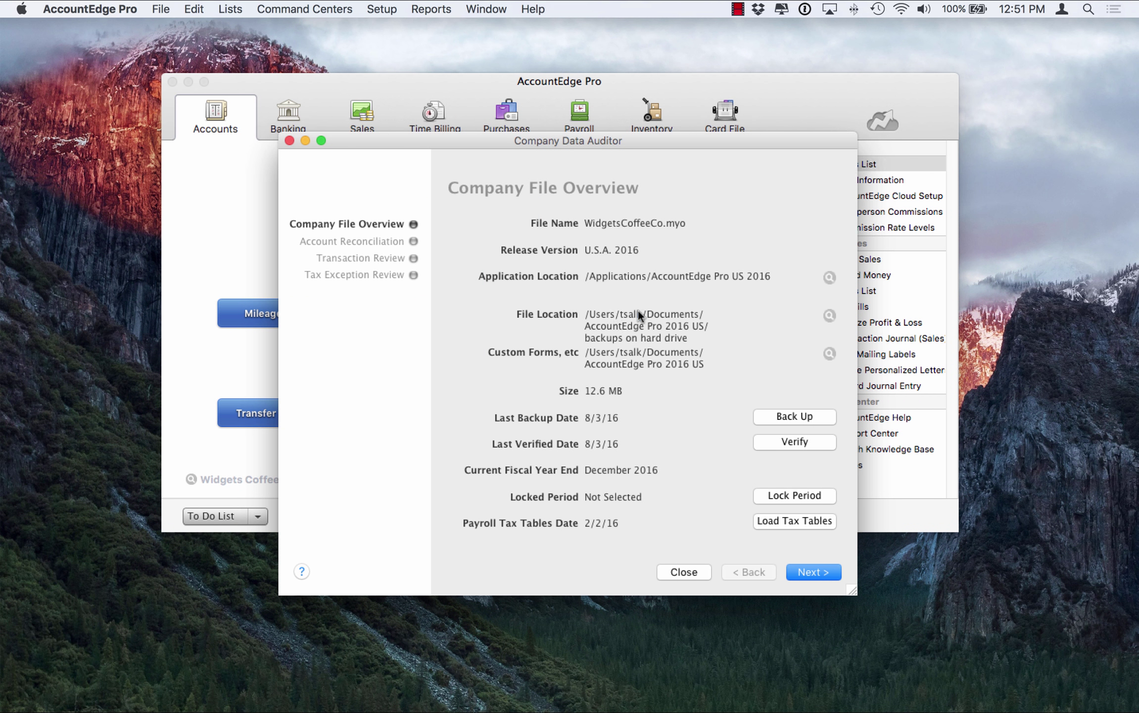
pyautogui.click(835, 316)
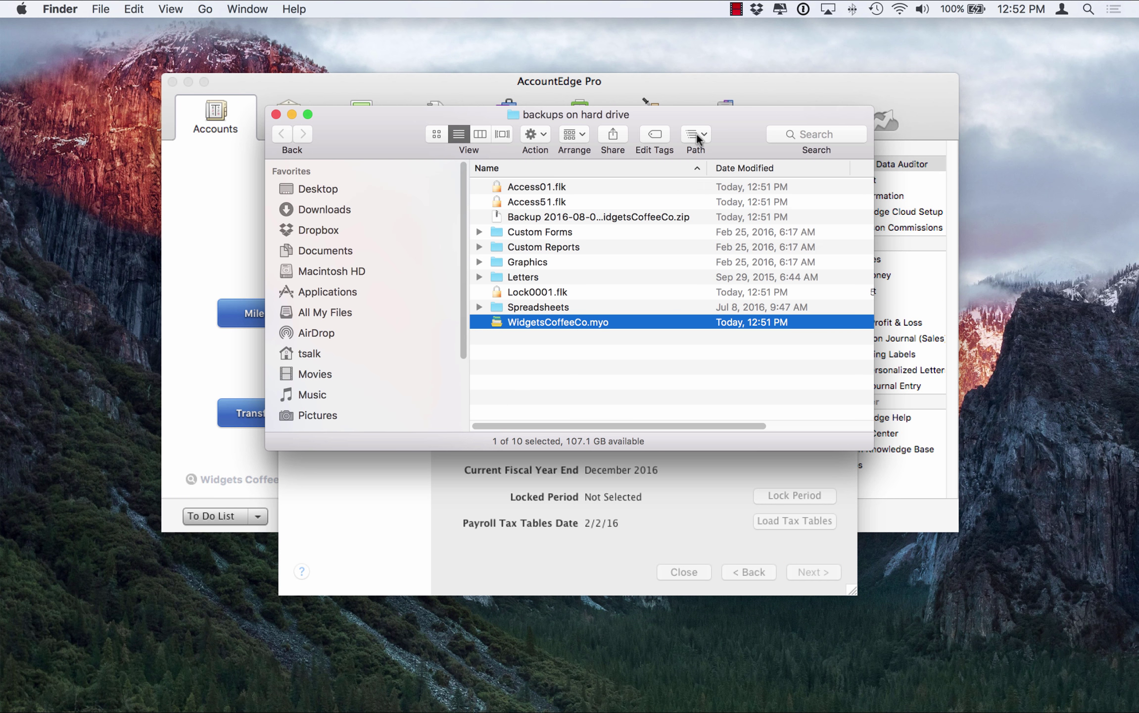
# Step: View the folder's path in Finder, then close the folder window and the file overview
pyautogui.click(696, 133)
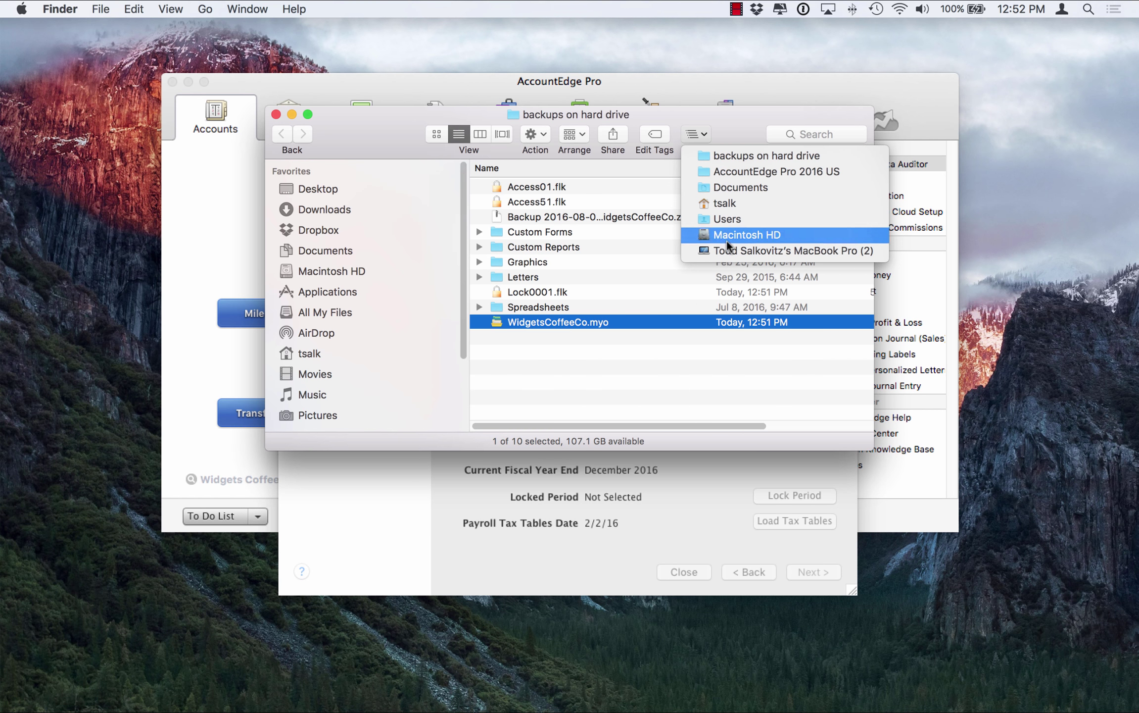
pyautogui.click(664, 353)
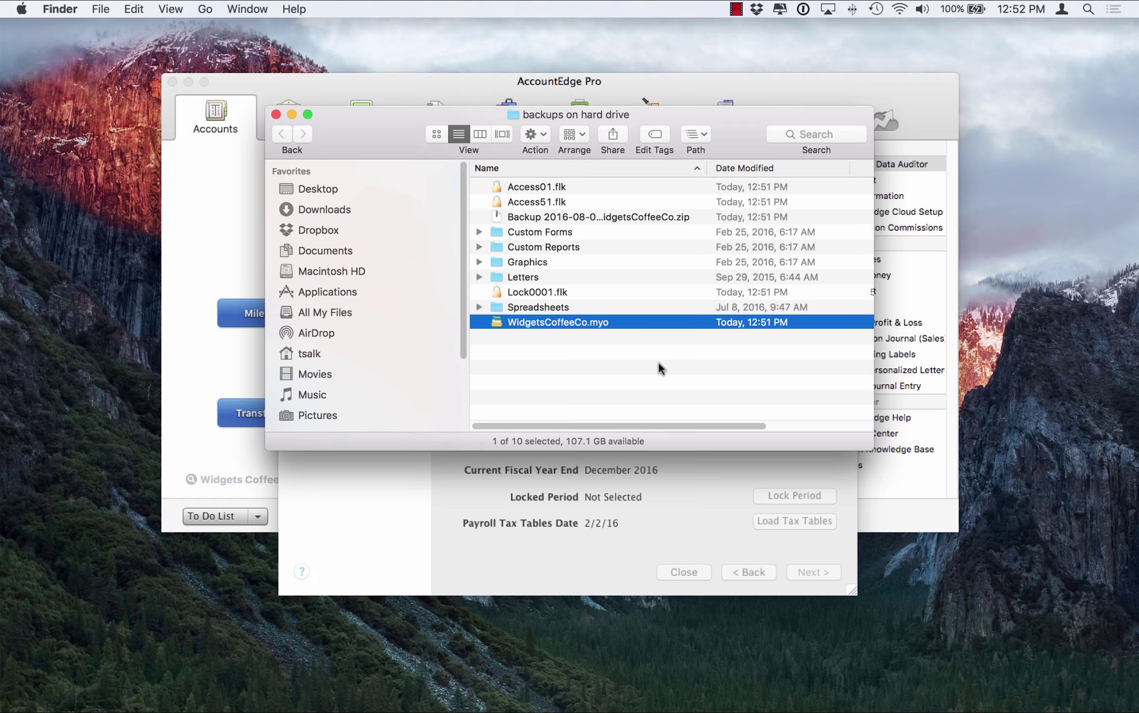
pyautogui.click(276, 114)
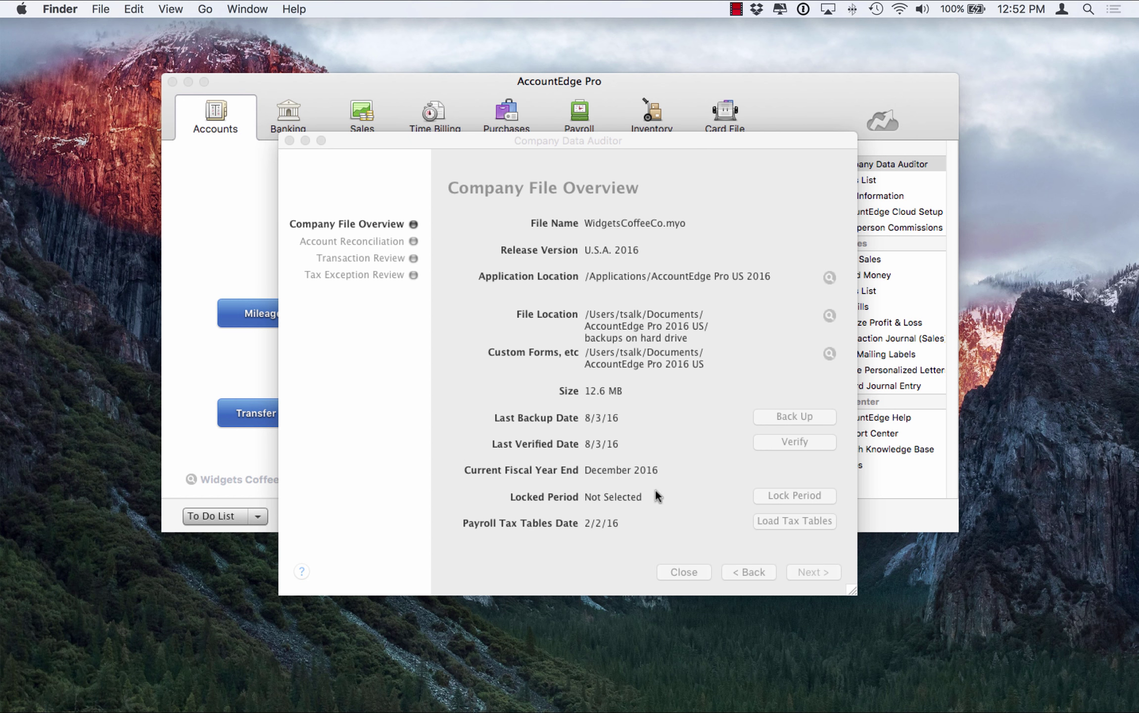
pyautogui.click(673, 571)
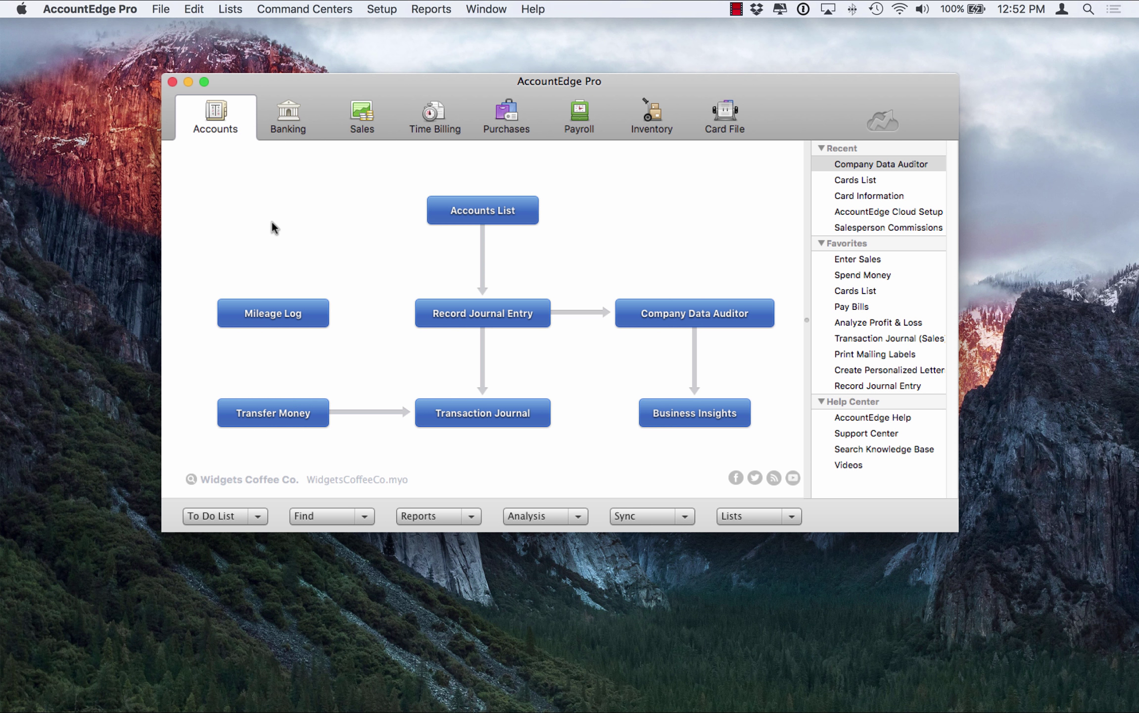
# Step: Back up all data to Dropbox with company file error checking, acknowledging no errors found
pyautogui.click(160, 9)
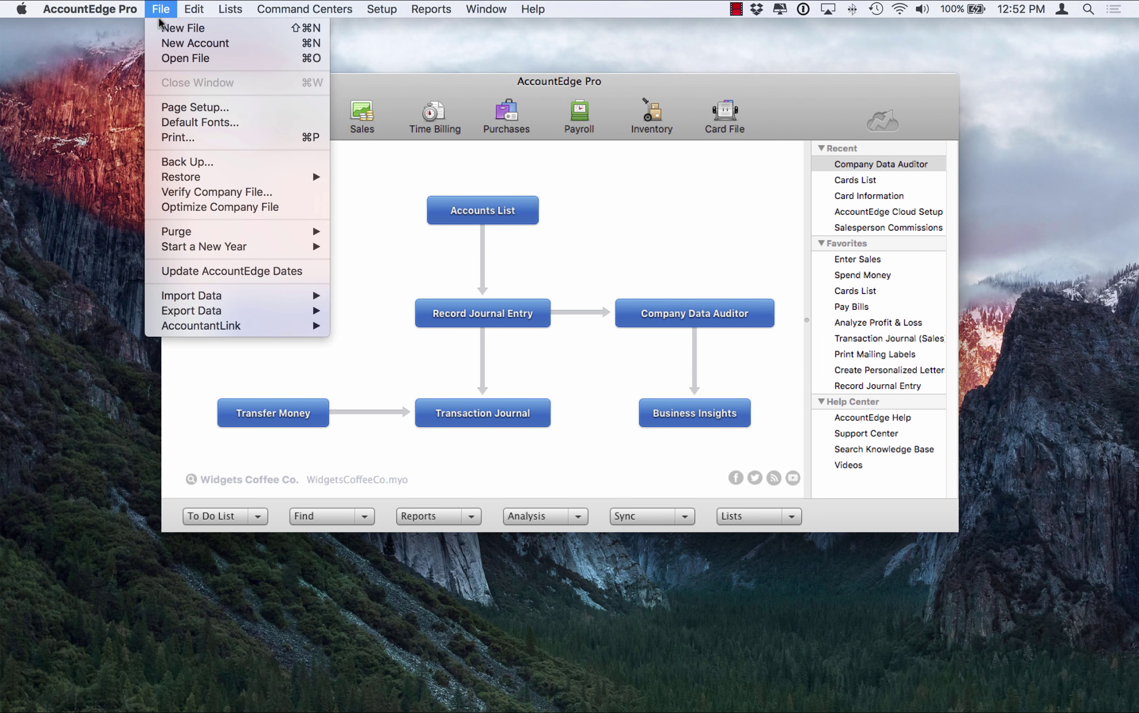
pyautogui.click(178, 163)
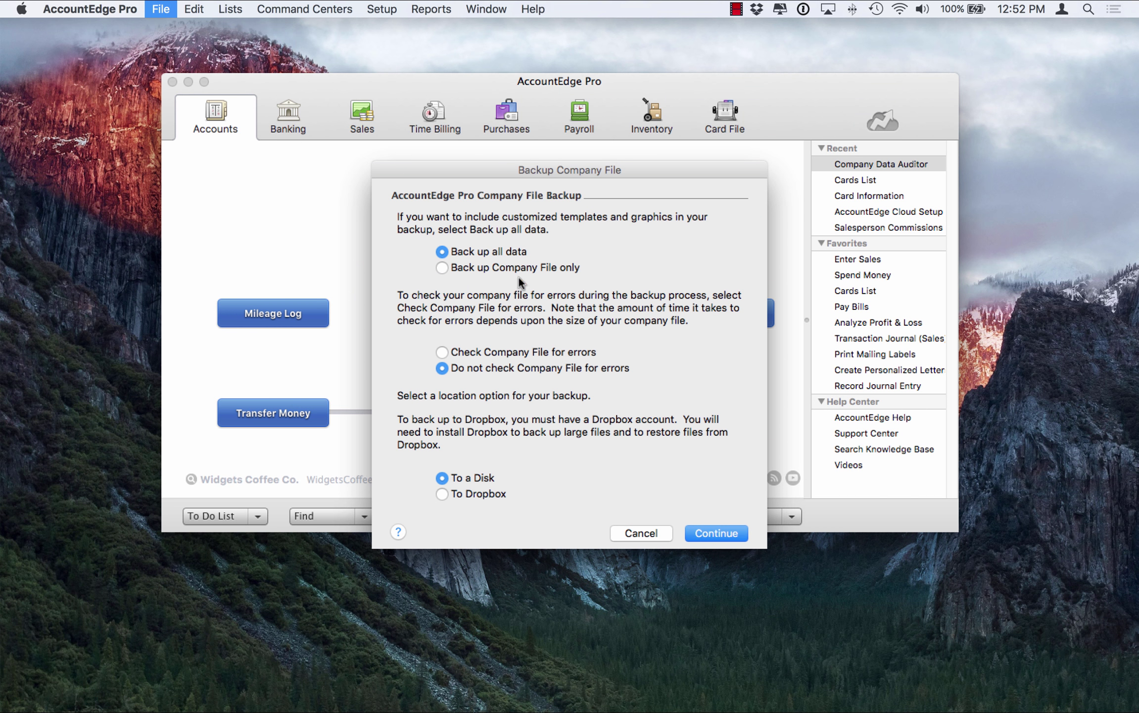
pyautogui.click(446, 347)
pyautogui.click(721, 532)
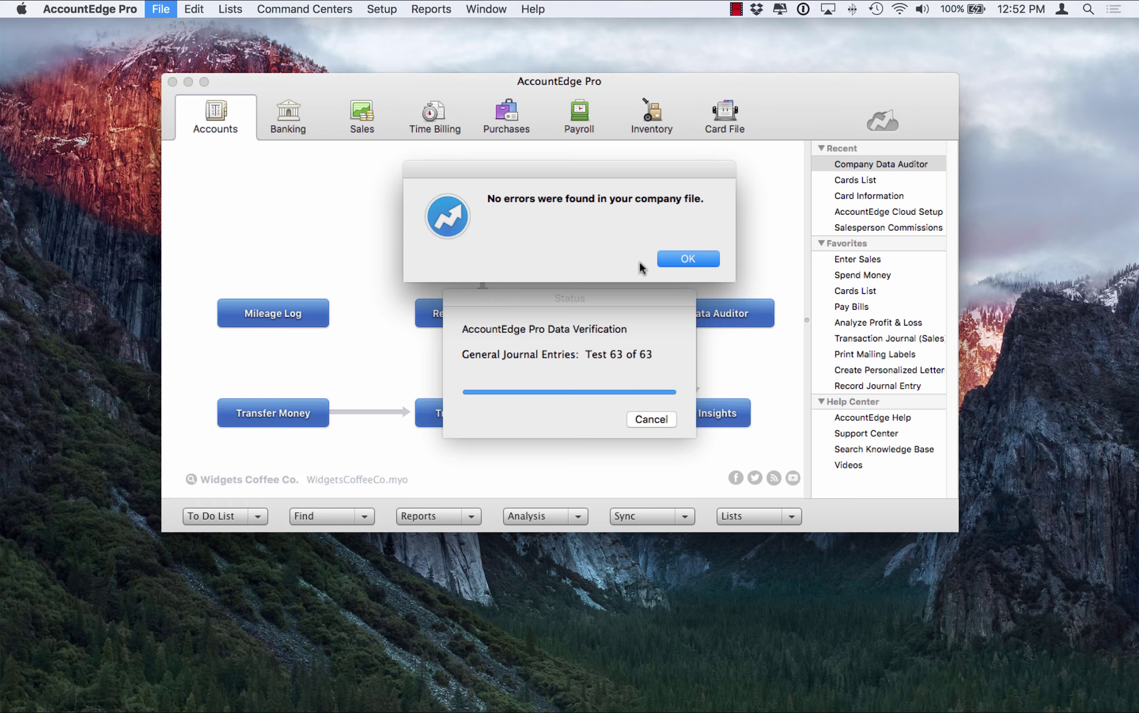
pyautogui.click(686, 260)
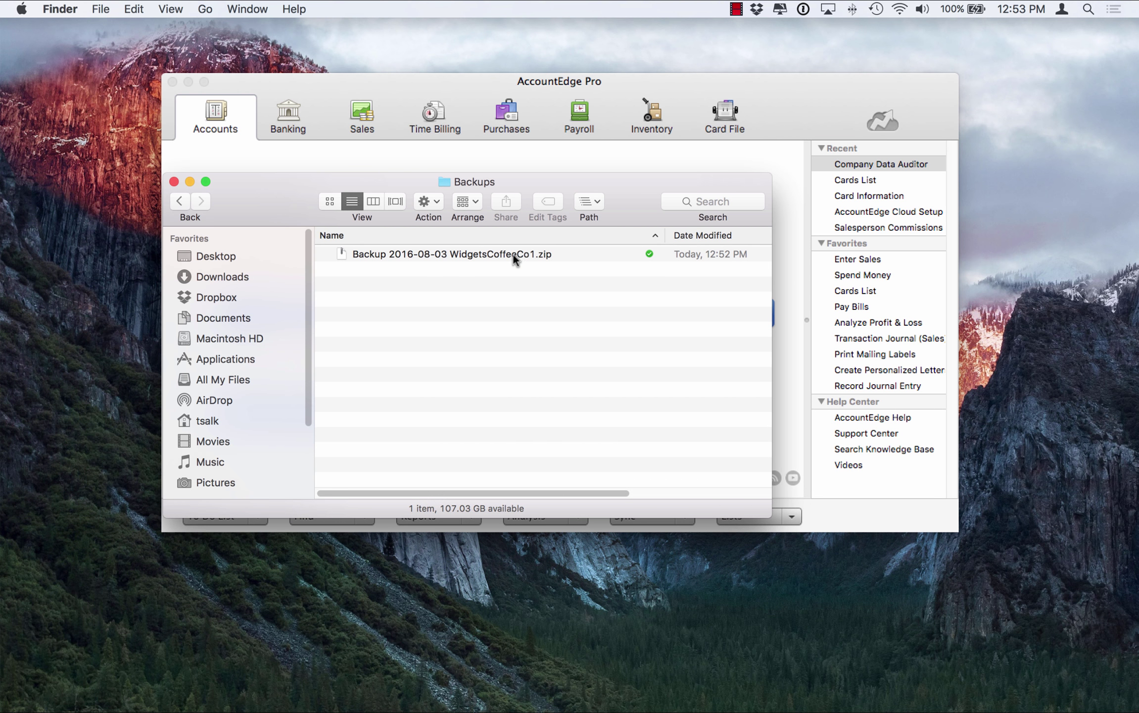
# Step: Select the new WidgetsCoffeeCo1 backup zip in Finder's Backups folder
pyautogui.click(513, 254)
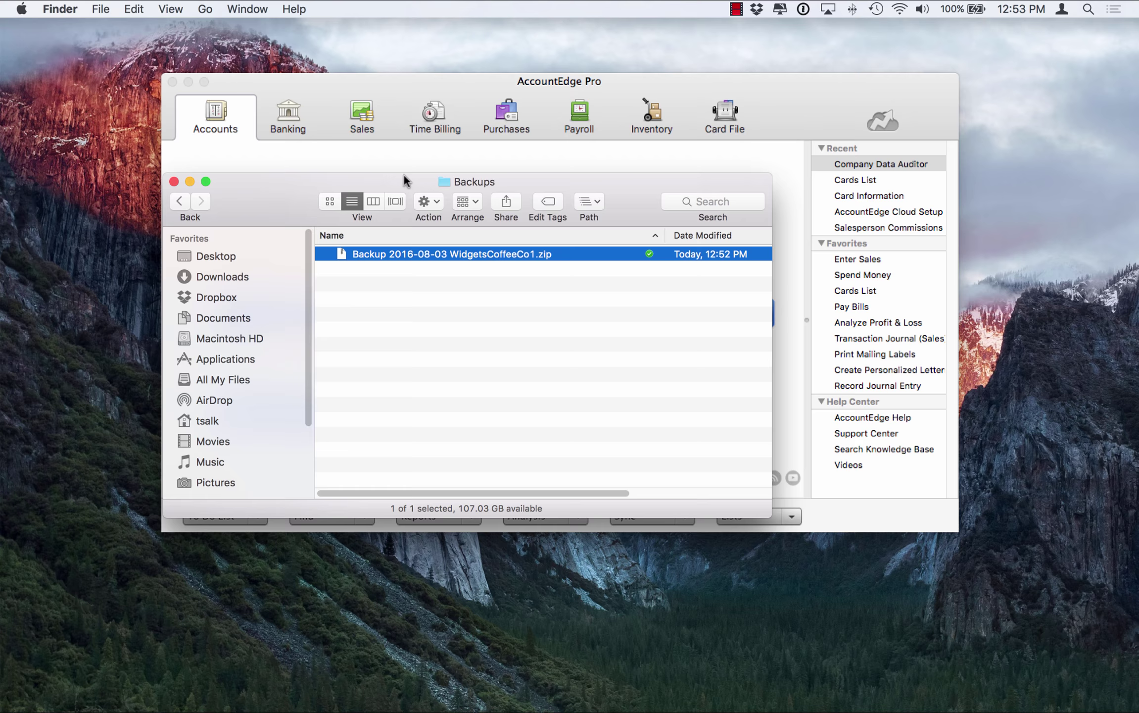
# Step: Restore from Dropbox, choosing the WidgetsCoffeeCo1 backup zip in the Backups folder
pyautogui.click(324, 105)
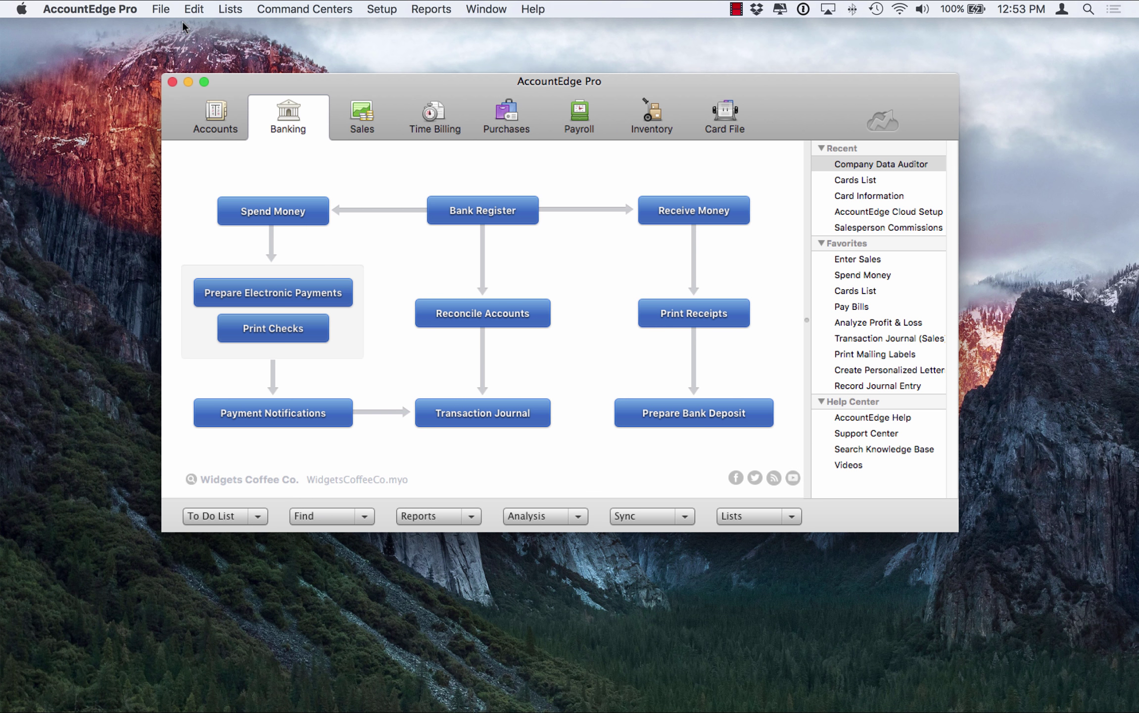
pyautogui.click(161, 7)
pyautogui.moveTo(188, 178)
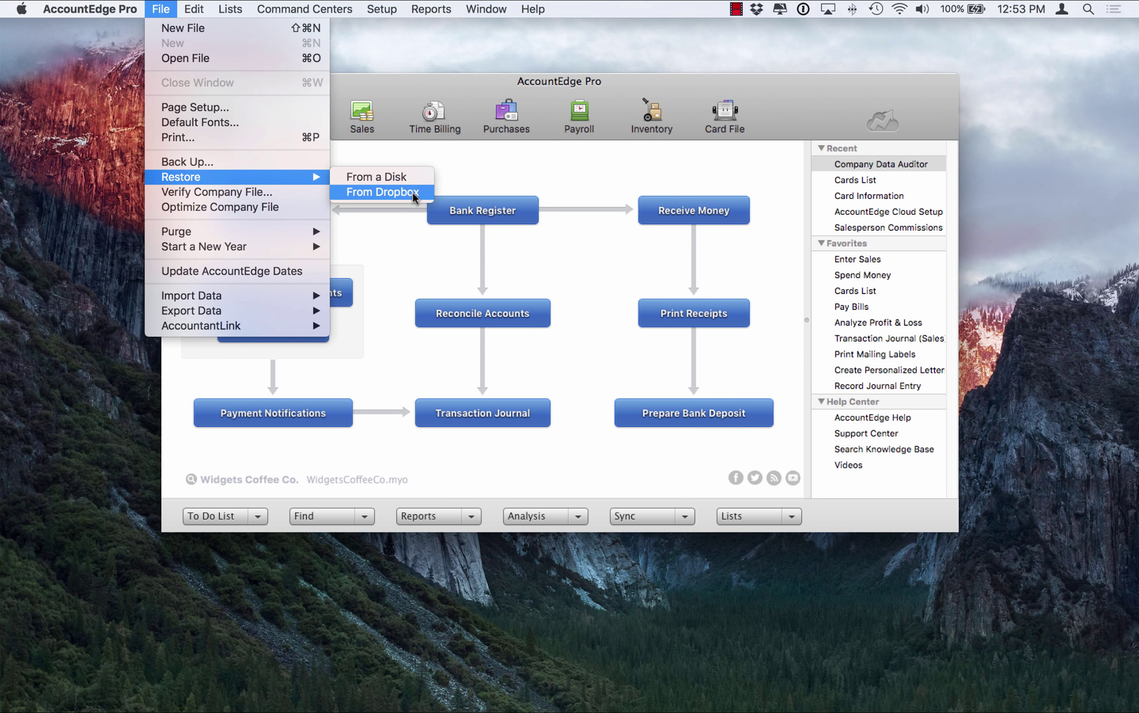
pyautogui.click(413, 192)
pyautogui.click(378, 236)
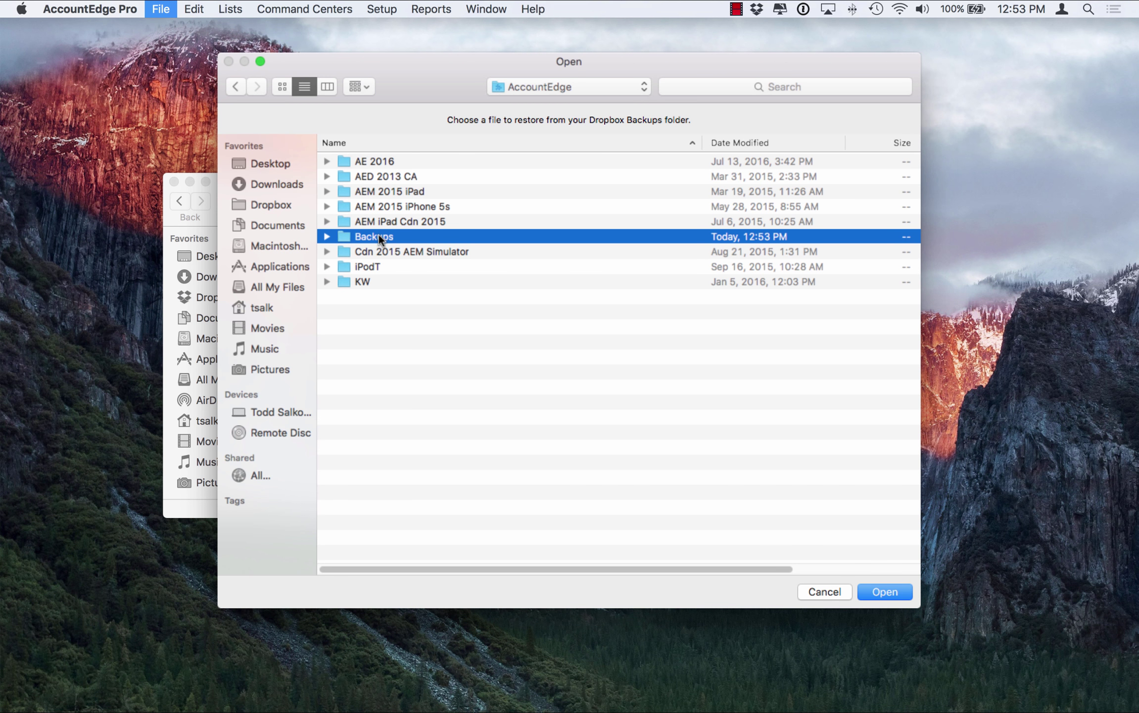
pyautogui.doubleClick(378, 235)
pyautogui.doubleClick(377, 162)
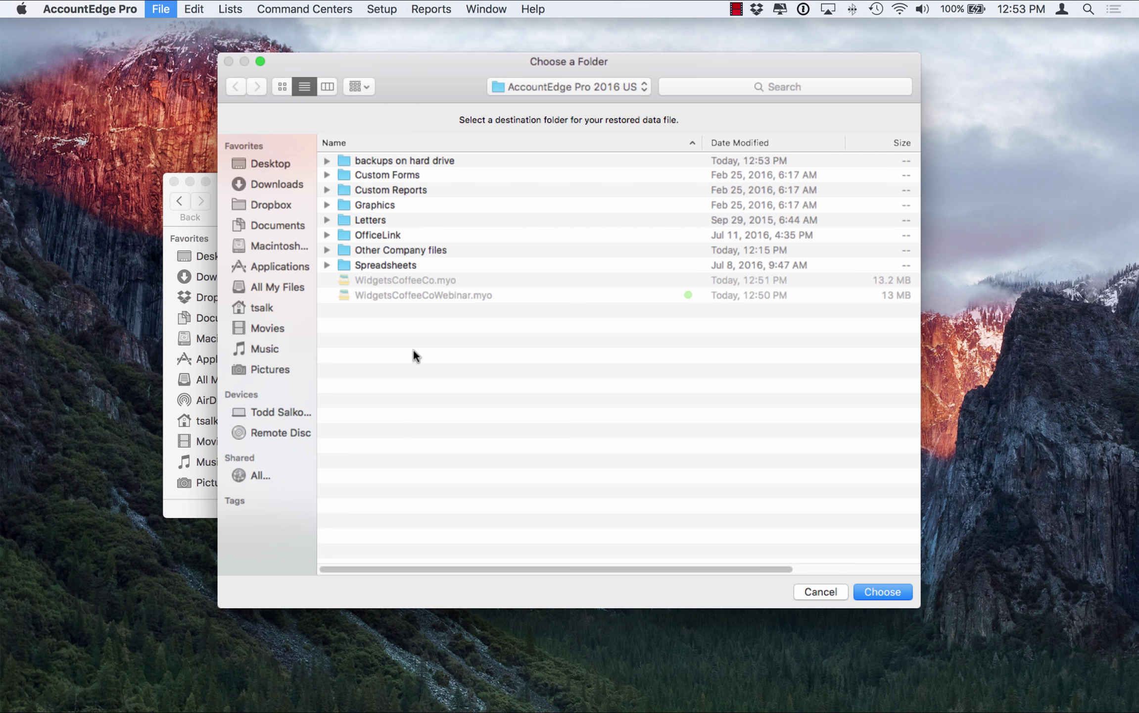
# Step: Select the 'backups on hard drive' folder in the Choose a Folder dialog
pyautogui.click(437, 159)
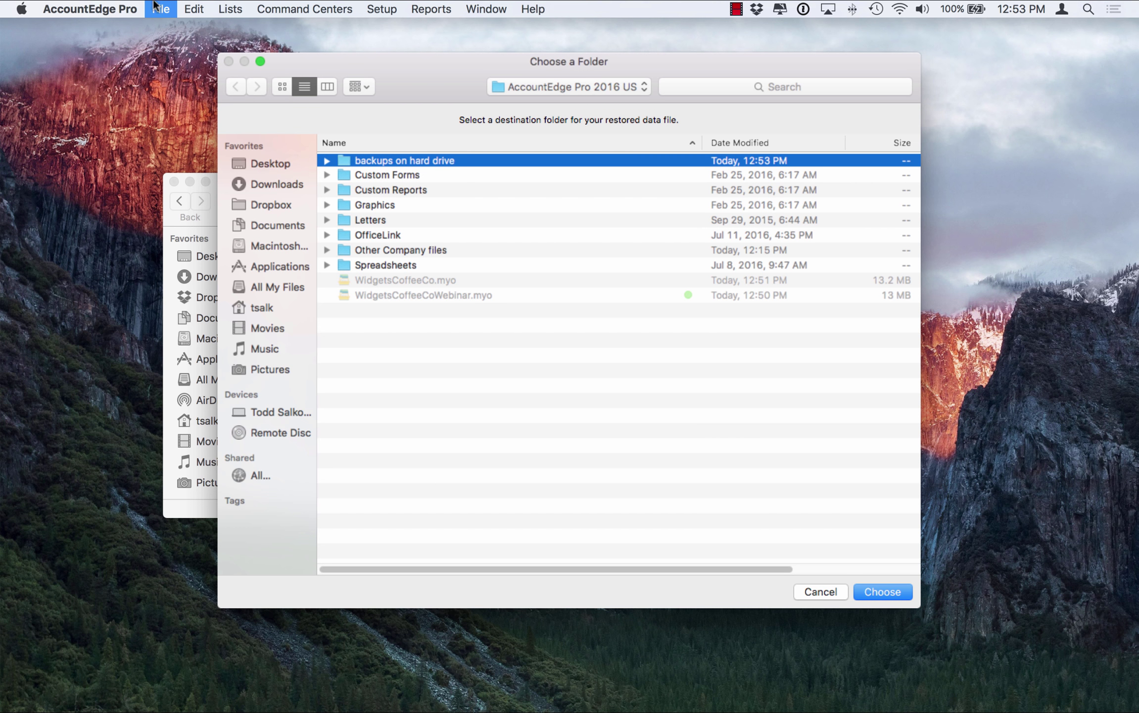
# Step: Create a new destination folder named 'backups from DB' and restore the backup into it
pyautogui.click(435, 445)
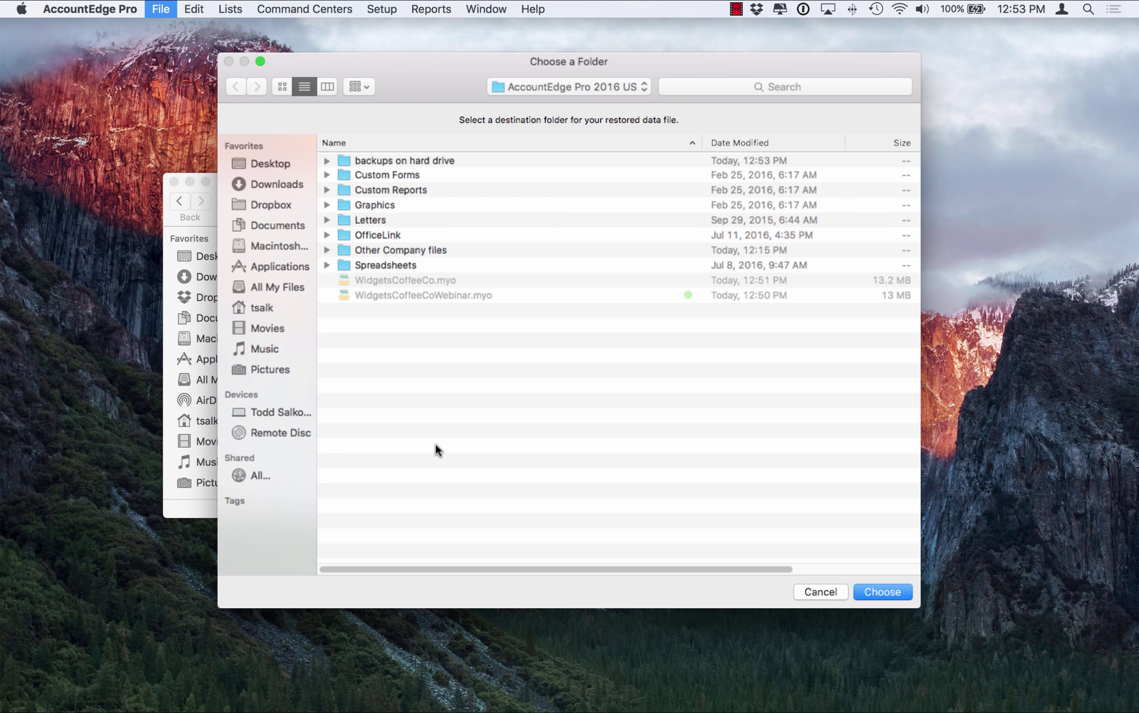
pyautogui.press('super+shift+n')
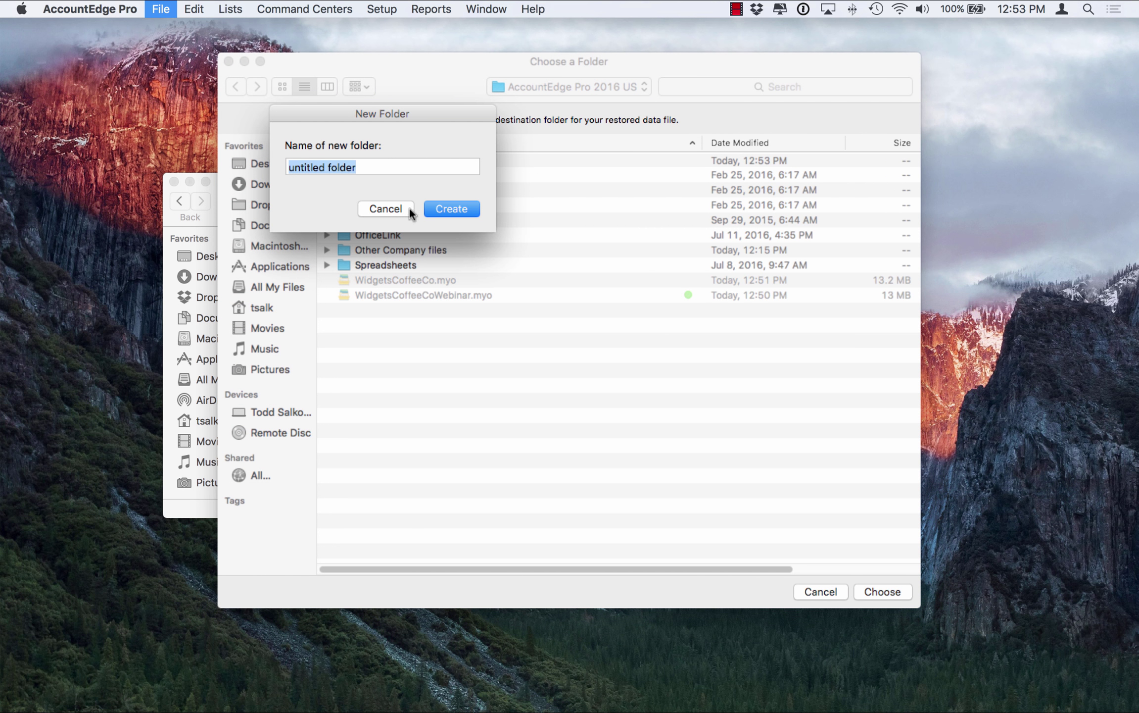
pyautogui.press('BackSpace')
pyautogui.write('back')
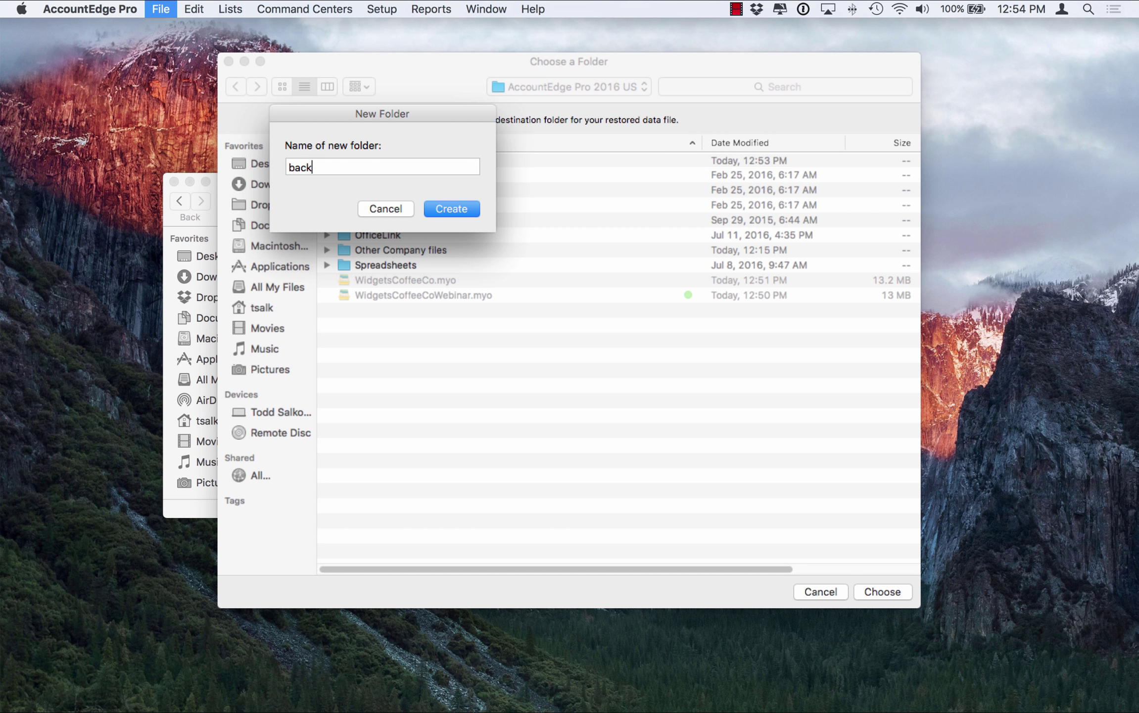
pyautogui.write('ups from D')
pyautogui.write('B')
pyautogui.click(451, 208)
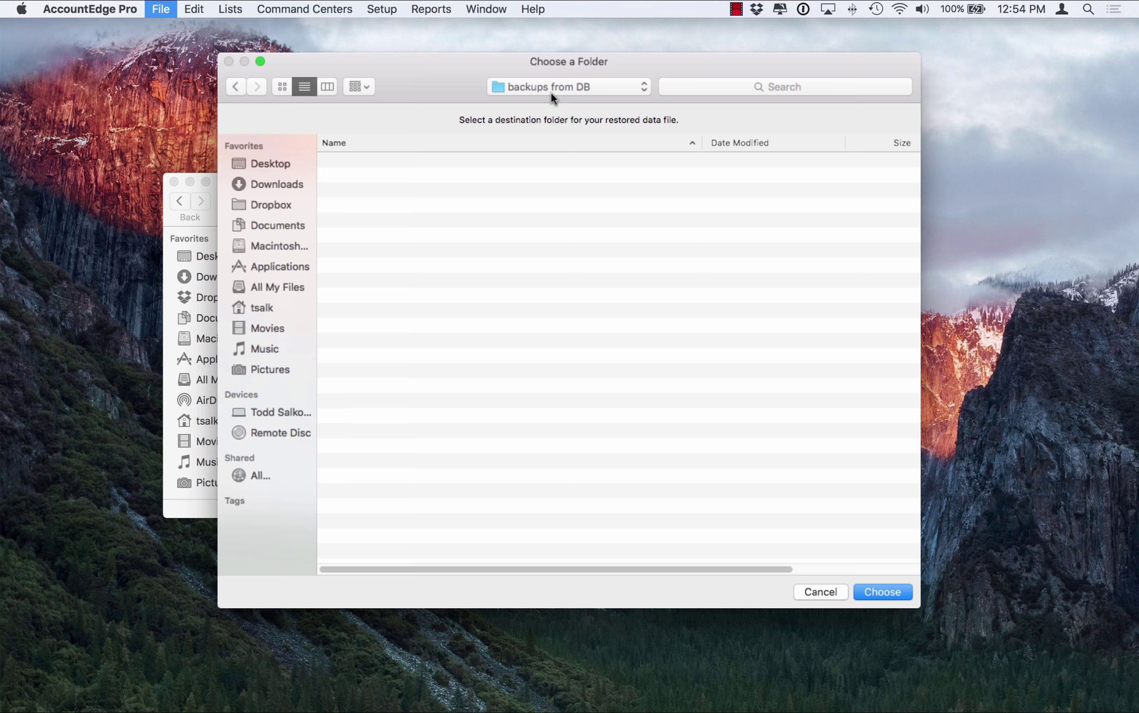
pyautogui.click(871, 592)
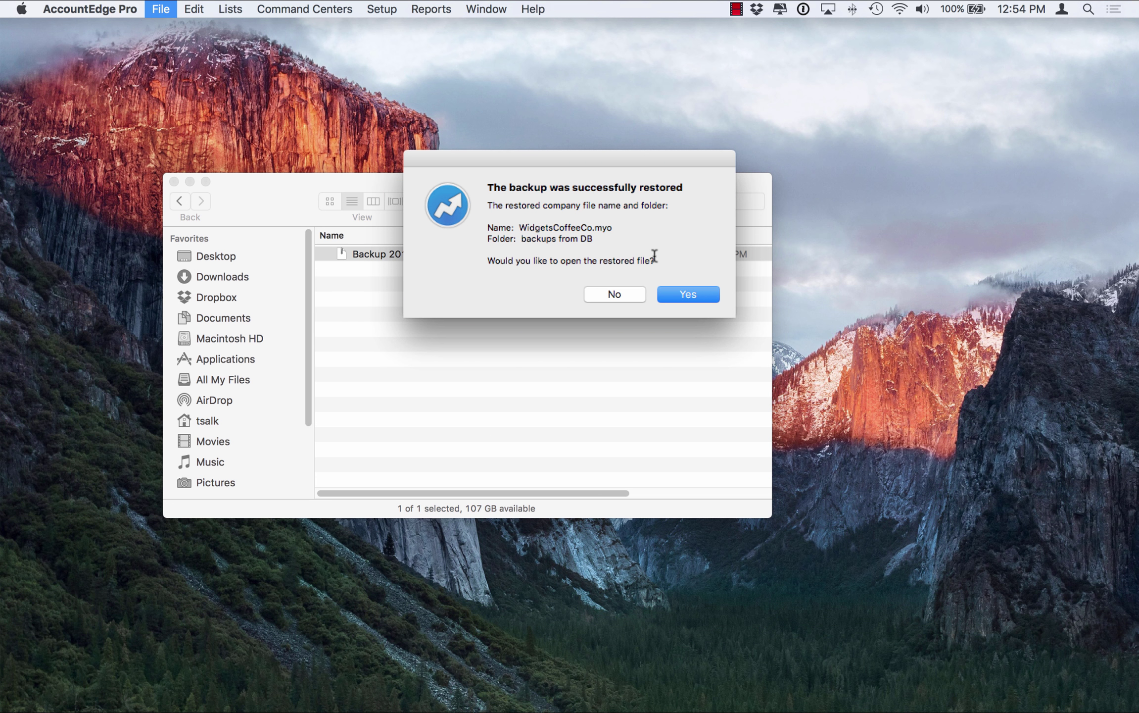
# Step: Open the restored file, check its location in Company Data Auditor and reveal 'backups from DB' in Finder
pyautogui.click(684, 295)
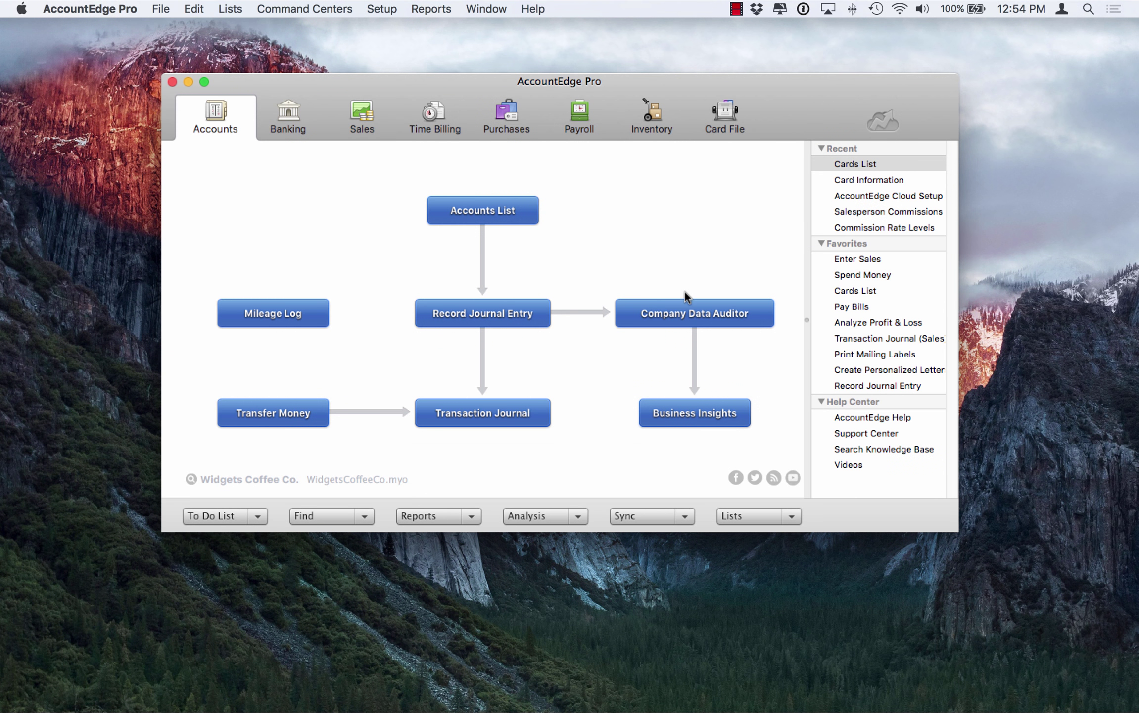
pyautogui.click(718, 316)
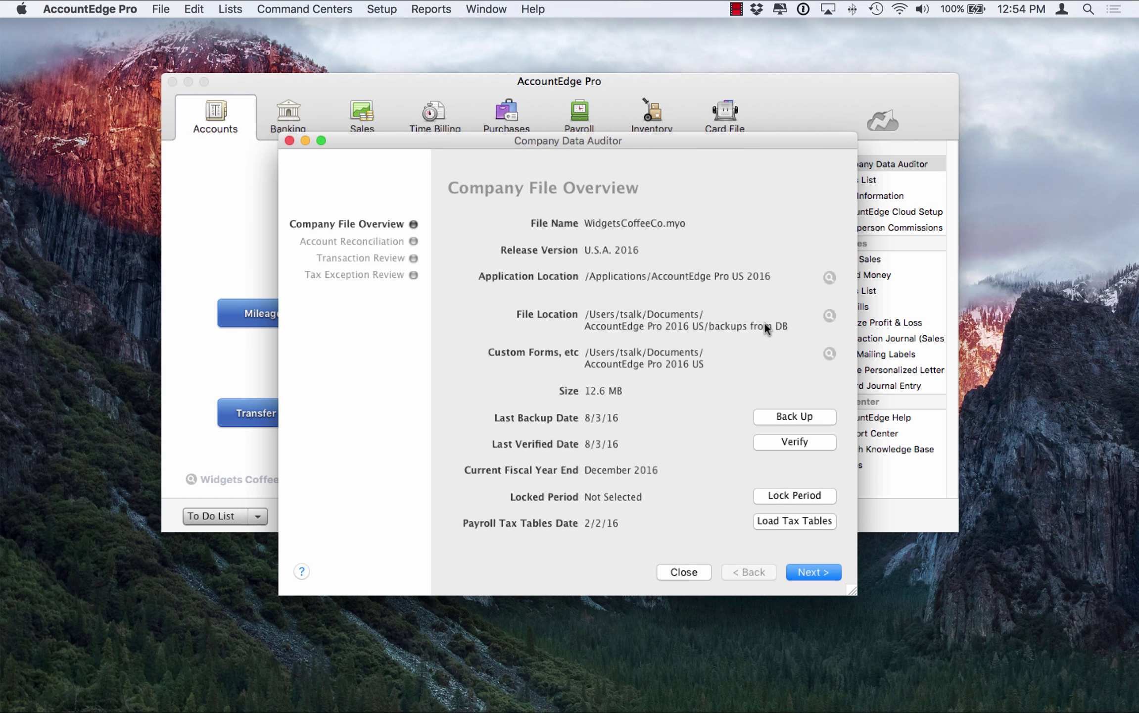
pyautogui.click(829, 315)
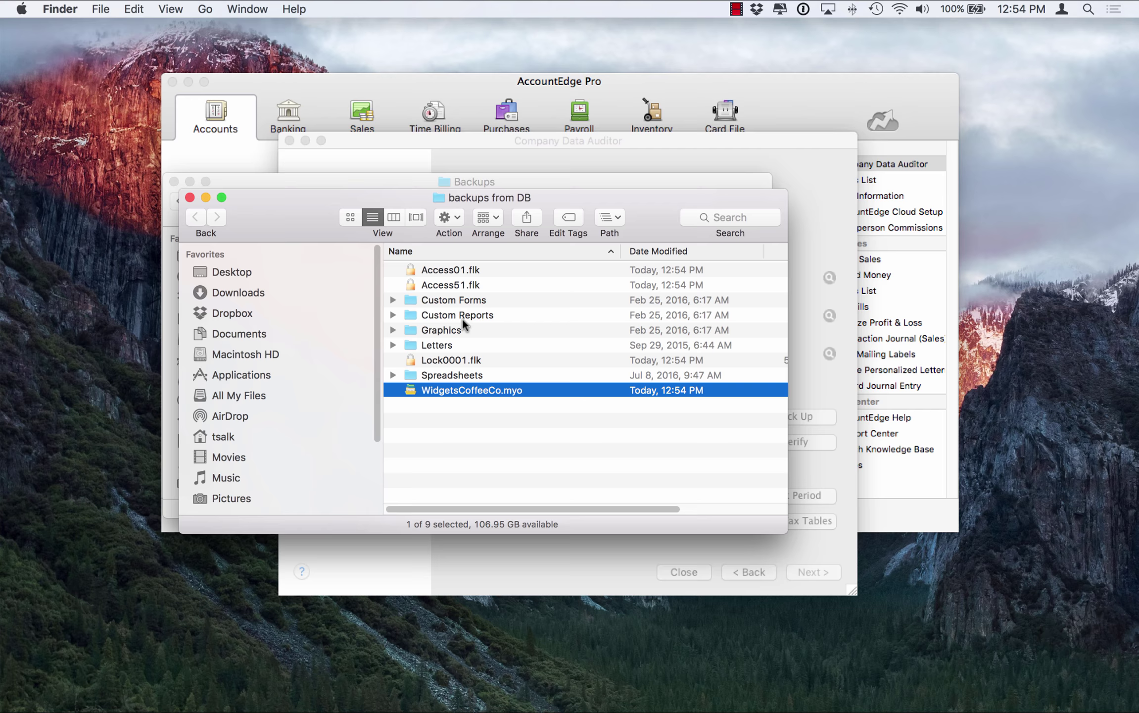
# Step: Go up to AccountEdge Pro 2016 US, select both restore folders and expand 'backups from DB'
pyautogui.click(608, 217)
pyautogui.click(613, 261)
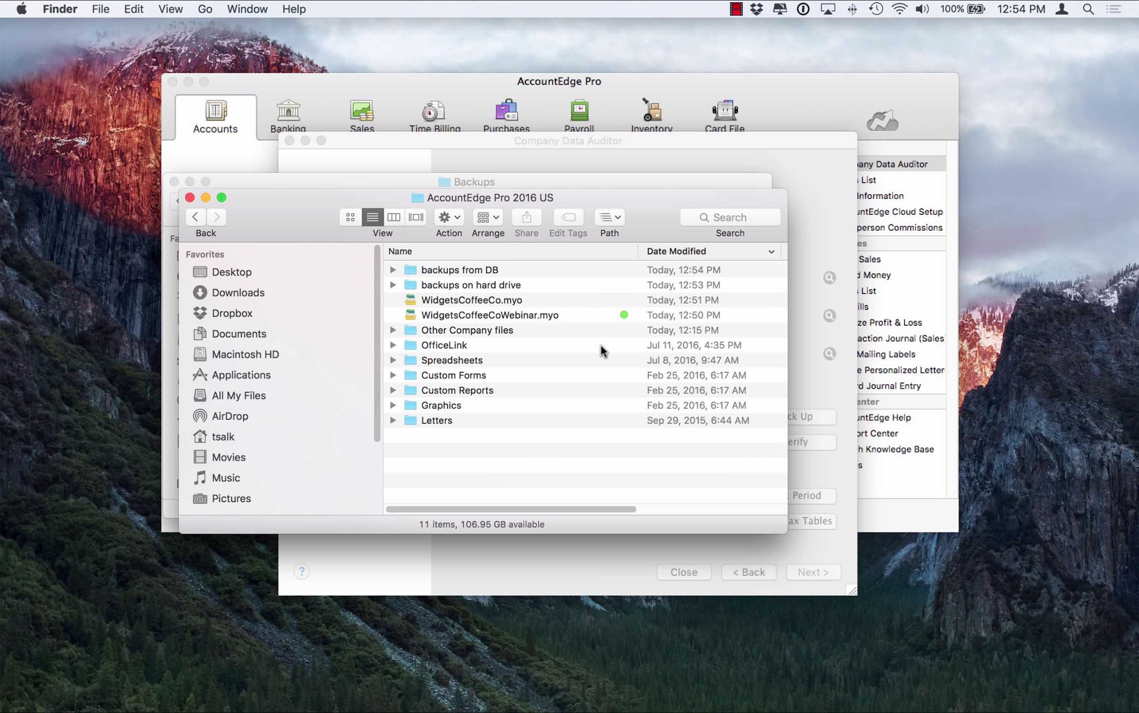
pyautogui.click(484, 272)
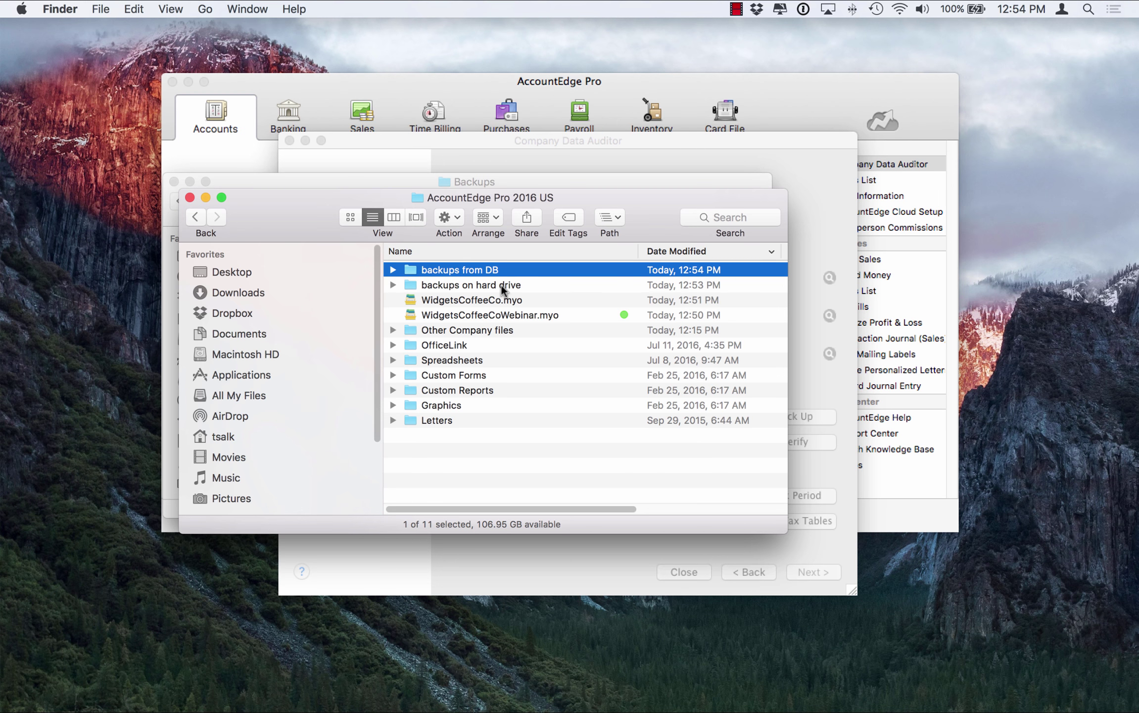
pyautogui.click(502, 285)
pyautogui.click(391, 270)
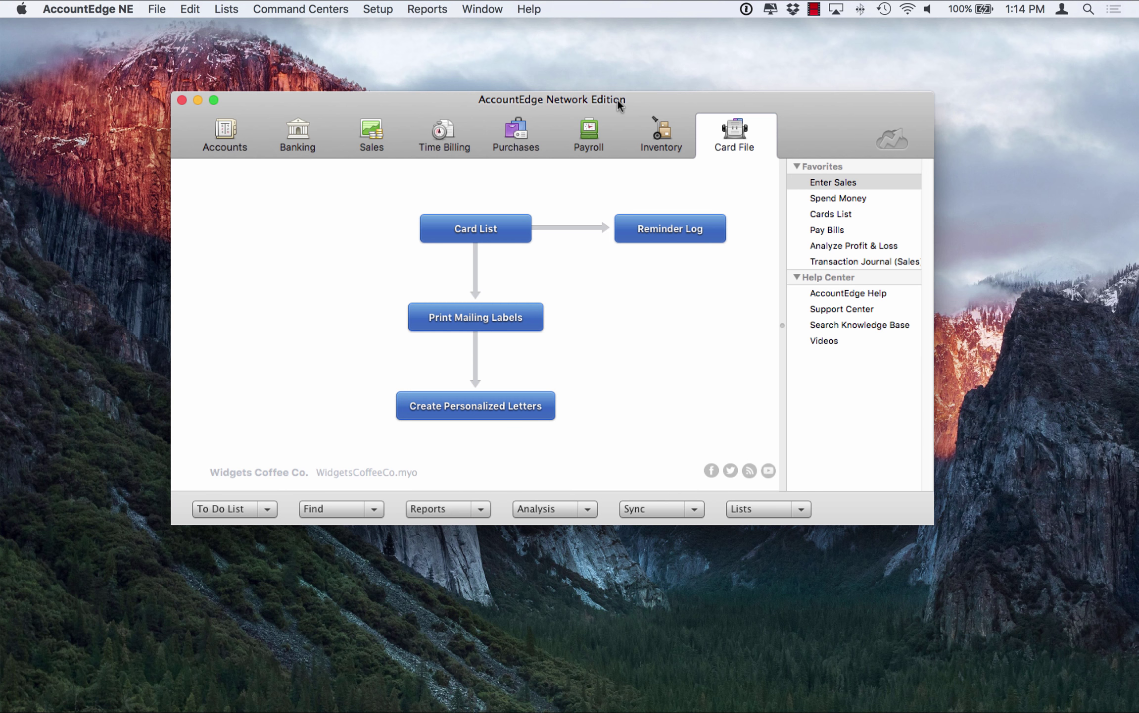
# Step: Start a company-file-only backup in Network Edition and accept the backup settings
pyautogui.click(155, 6)
pyautogui.moveTo(177, 177)
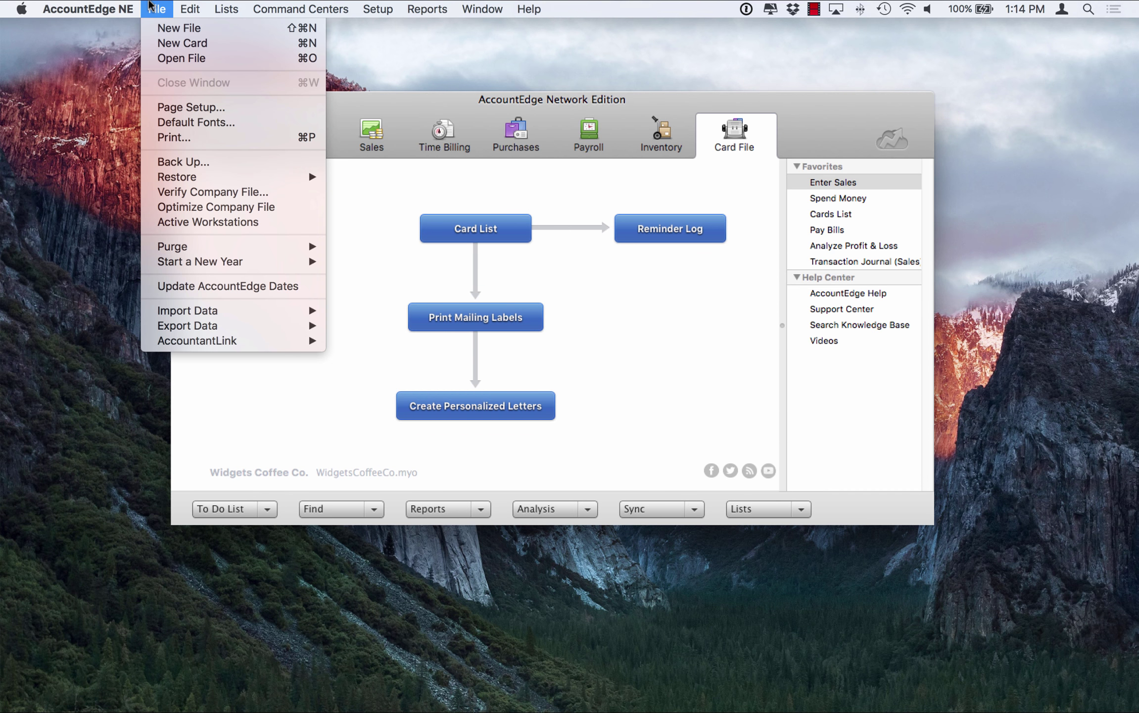
pyautogui.click(166, 161)
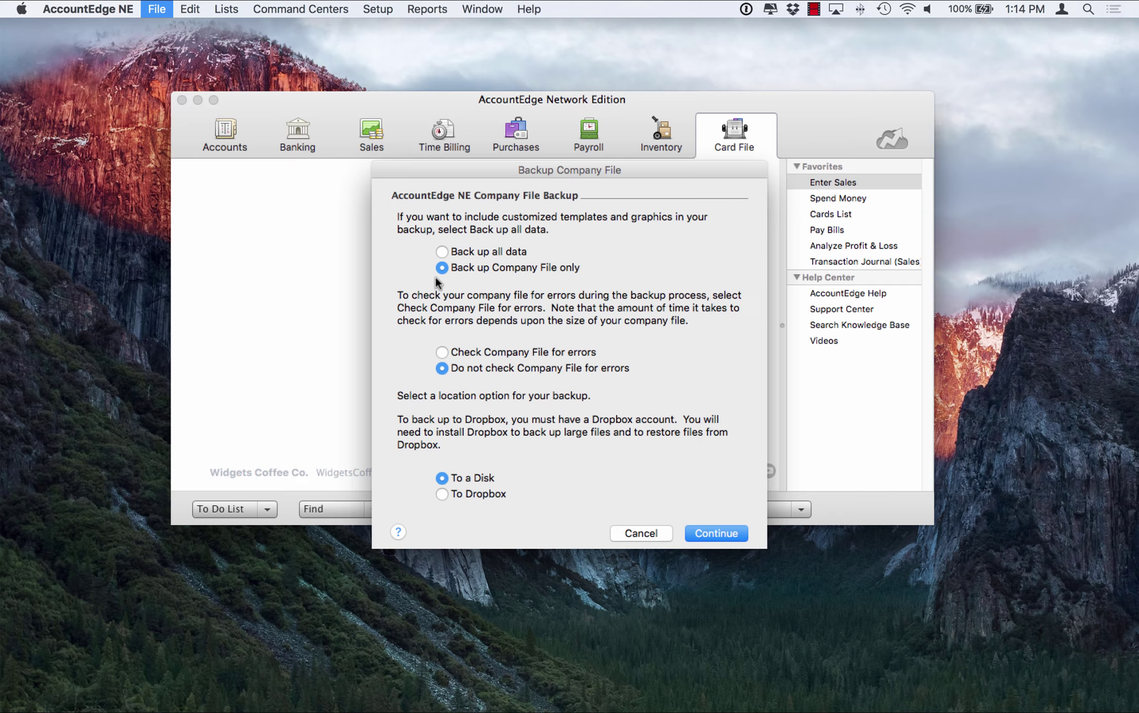
pyautogui.click(708, 532)
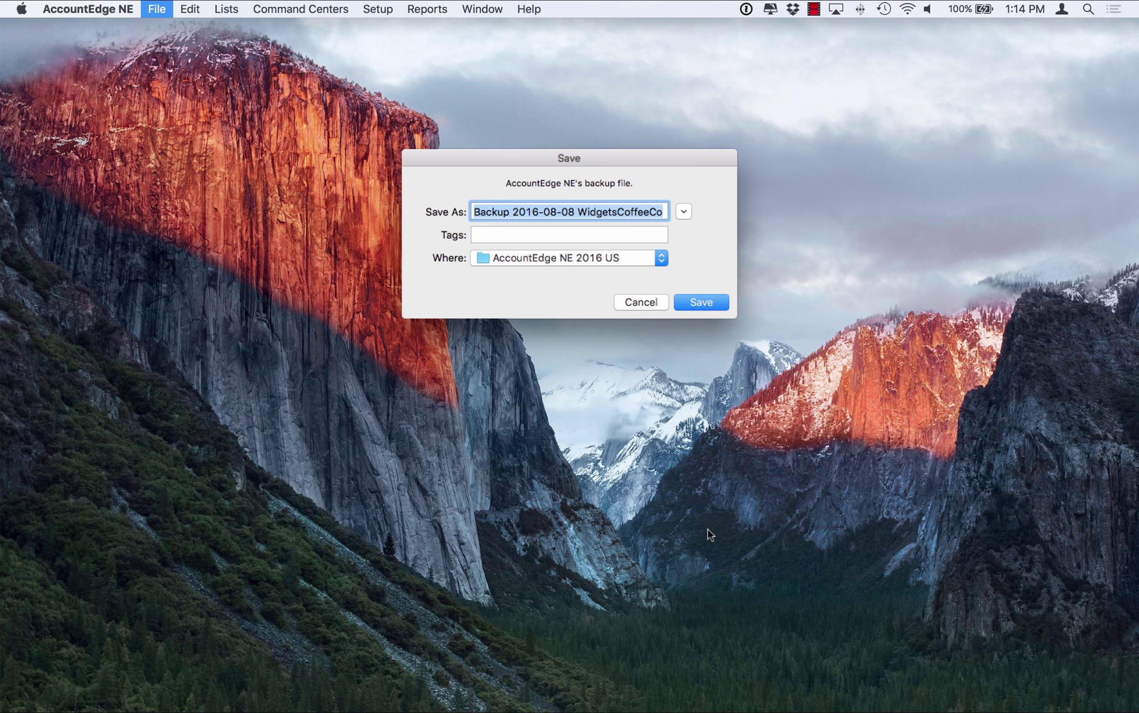
# Step: Save the backup as '2016-08-08 WidgetsCoffeeCoBACKUP' and show the company file maintenance options
pyautogui.click(663, 211)
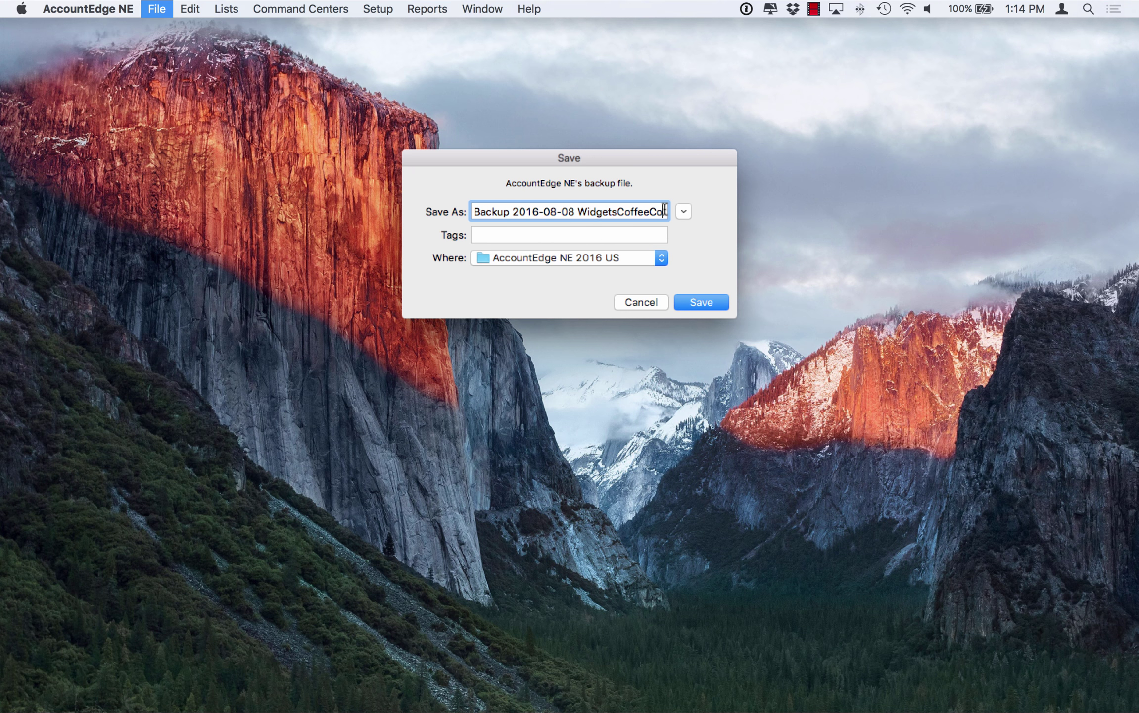
pyautogui.write('BACKUP')
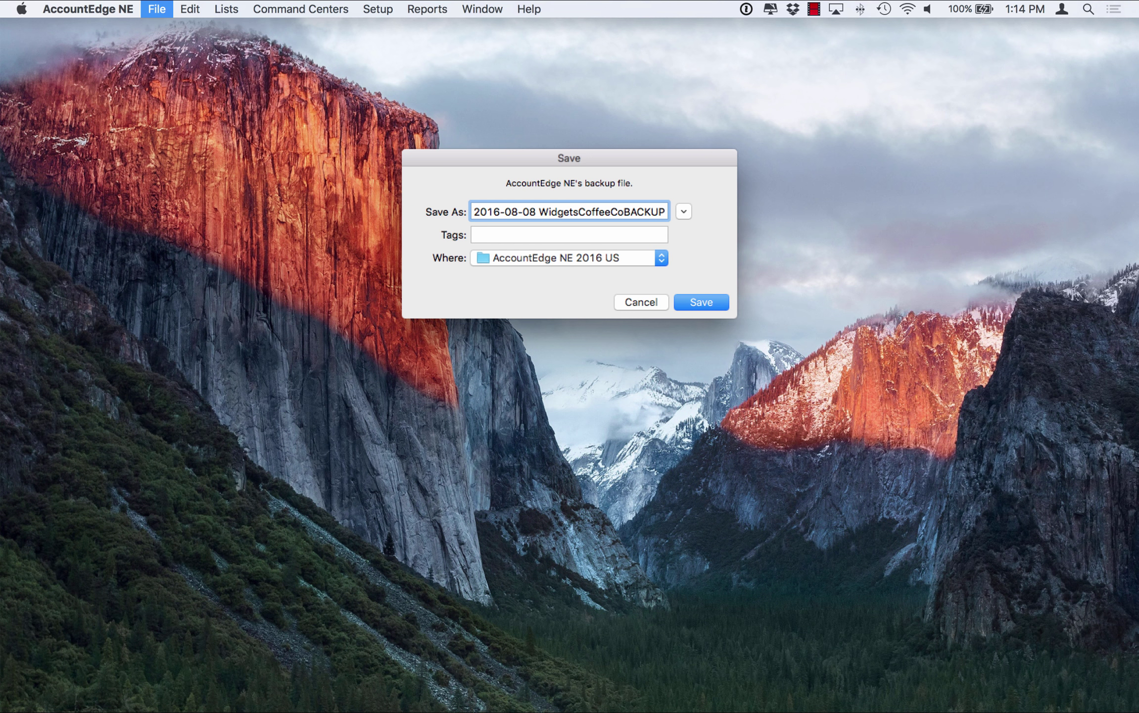
pyautogui.click(700, 302)
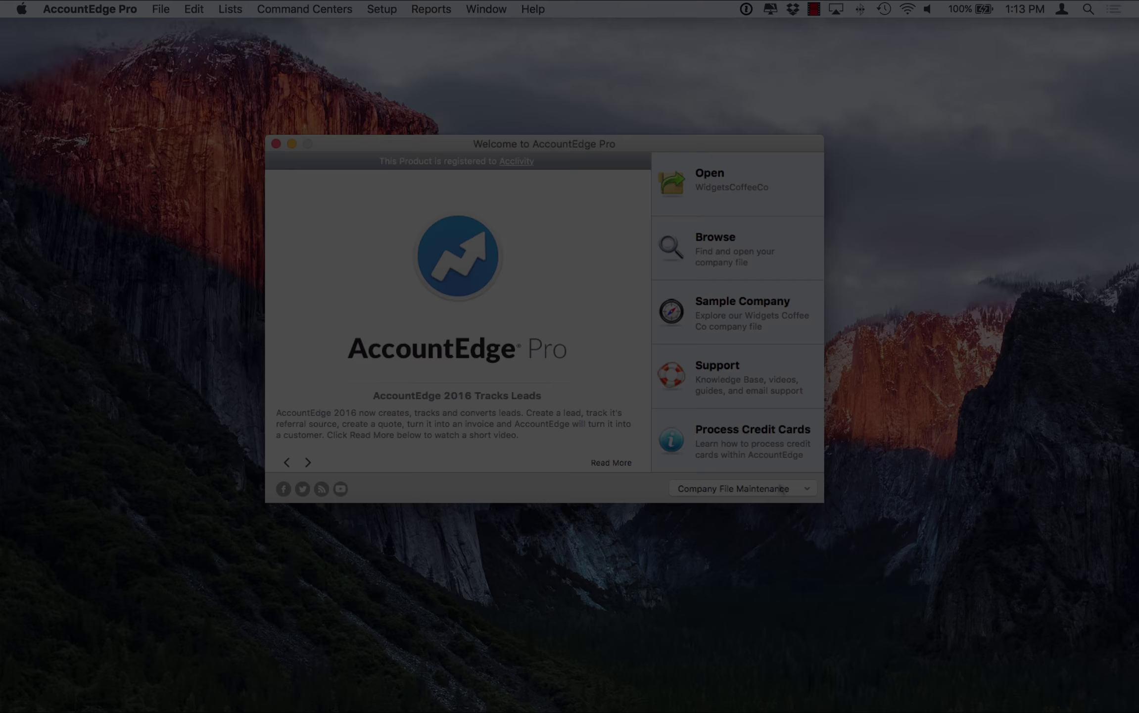
pyautogui.click(803, 489)
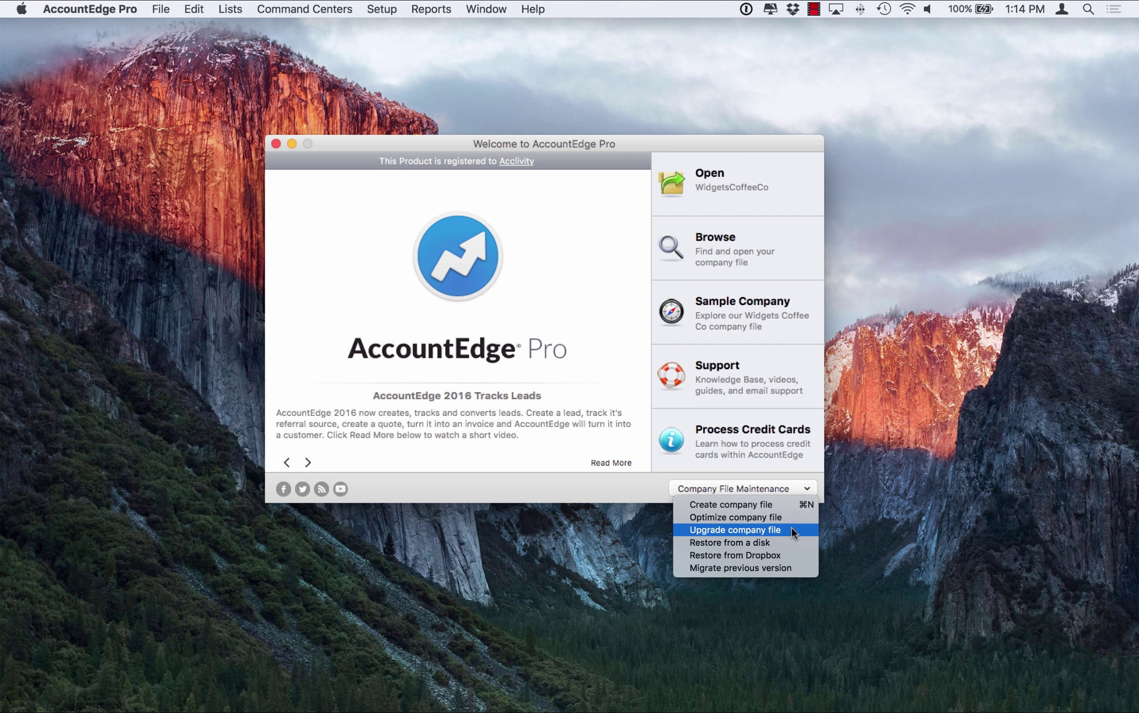